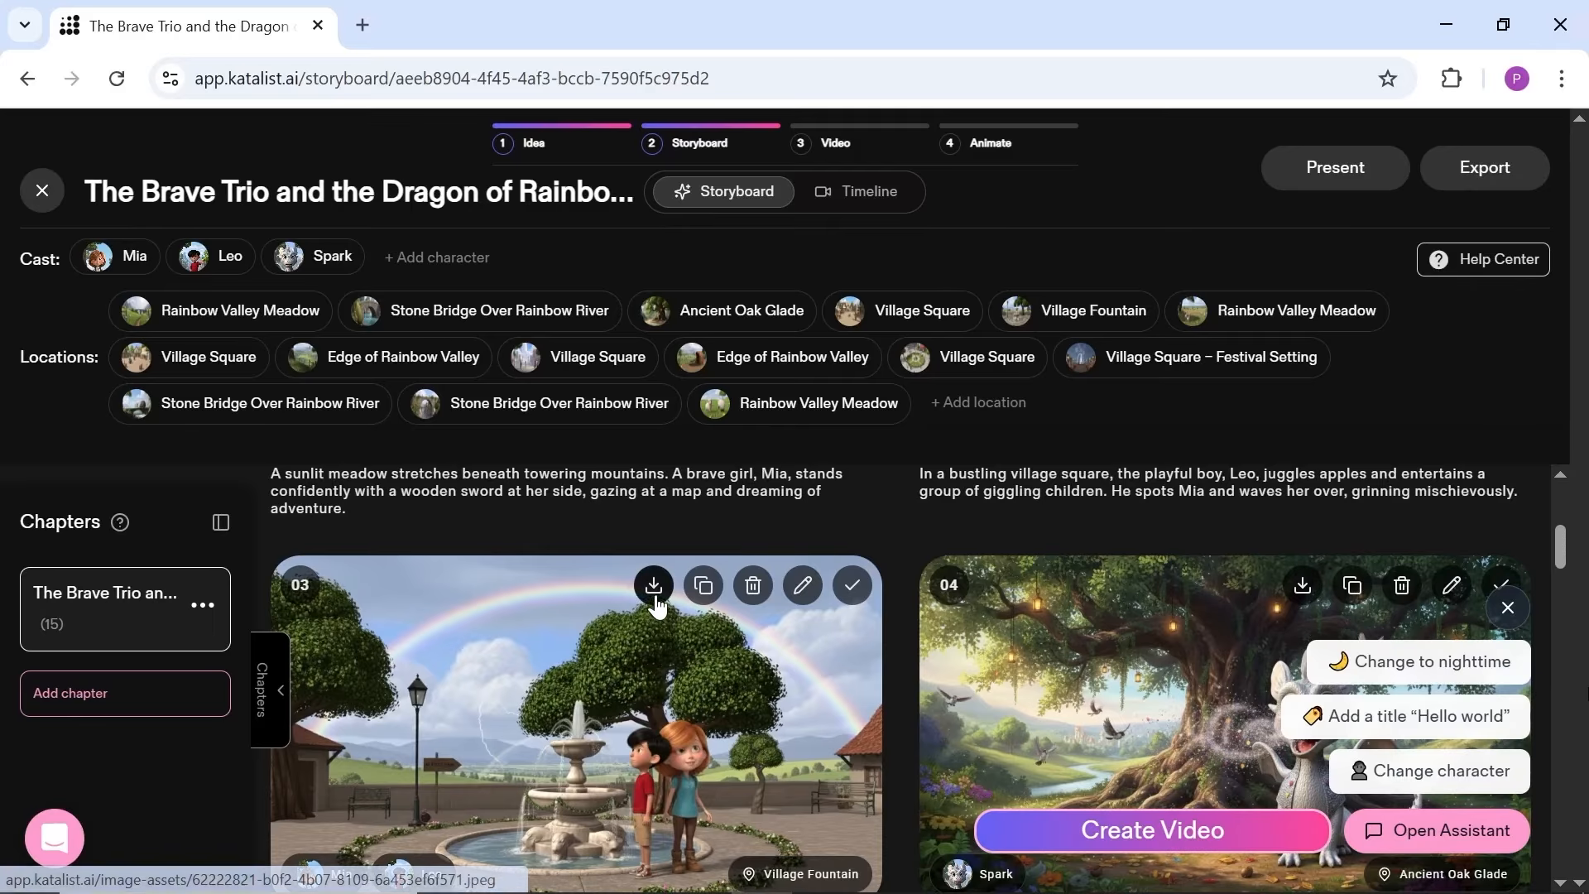
Mask a patch of sky over the rainbow in frame 03 and generate "Birds are flying" there.
click(802, 585)
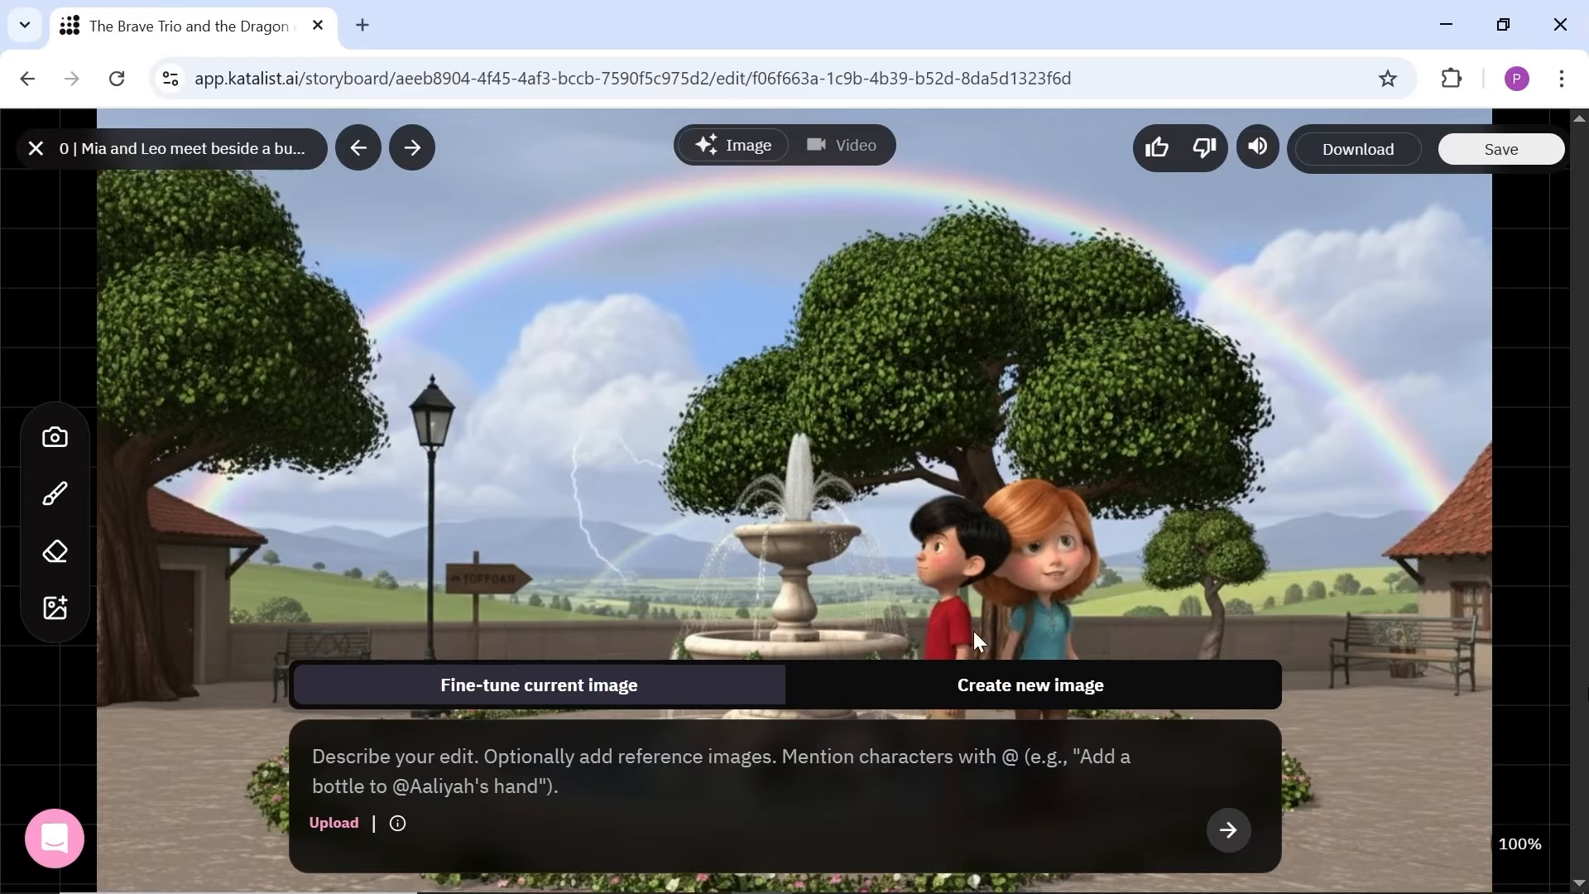
click(52, 507)
drag(592, 331, 579, 240)
click(596, 787)
text(Birds are flying)
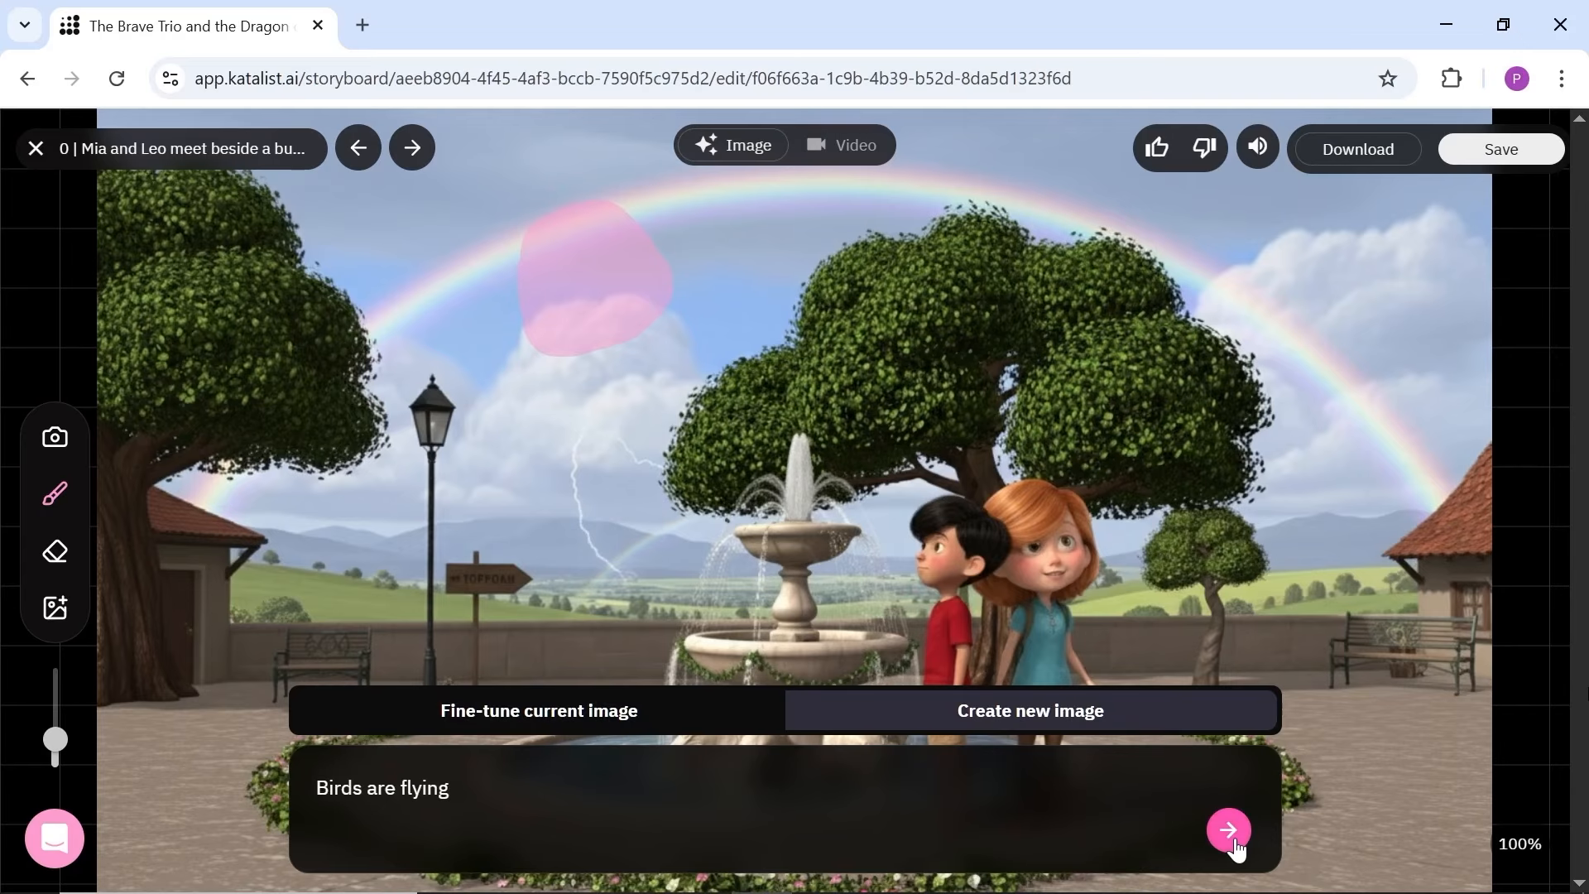
click(1228, 830)
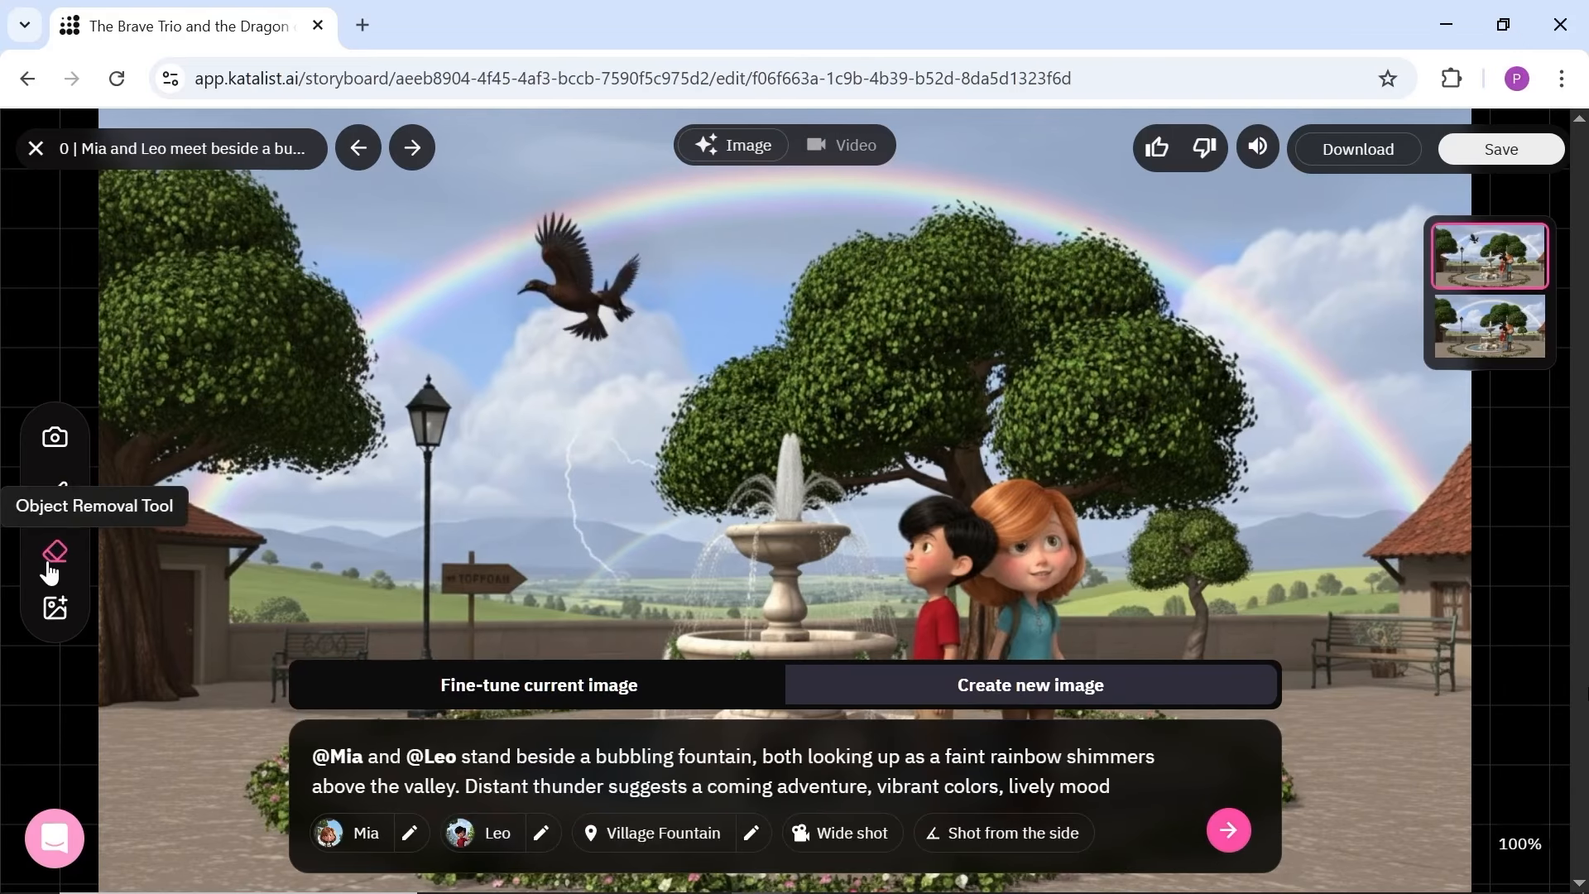
Mask the bird in frame 03 with the Object Removal Tool and submit the prompt "remove the birds".
click(54, 551)
drag(621, 307, 536, 278)
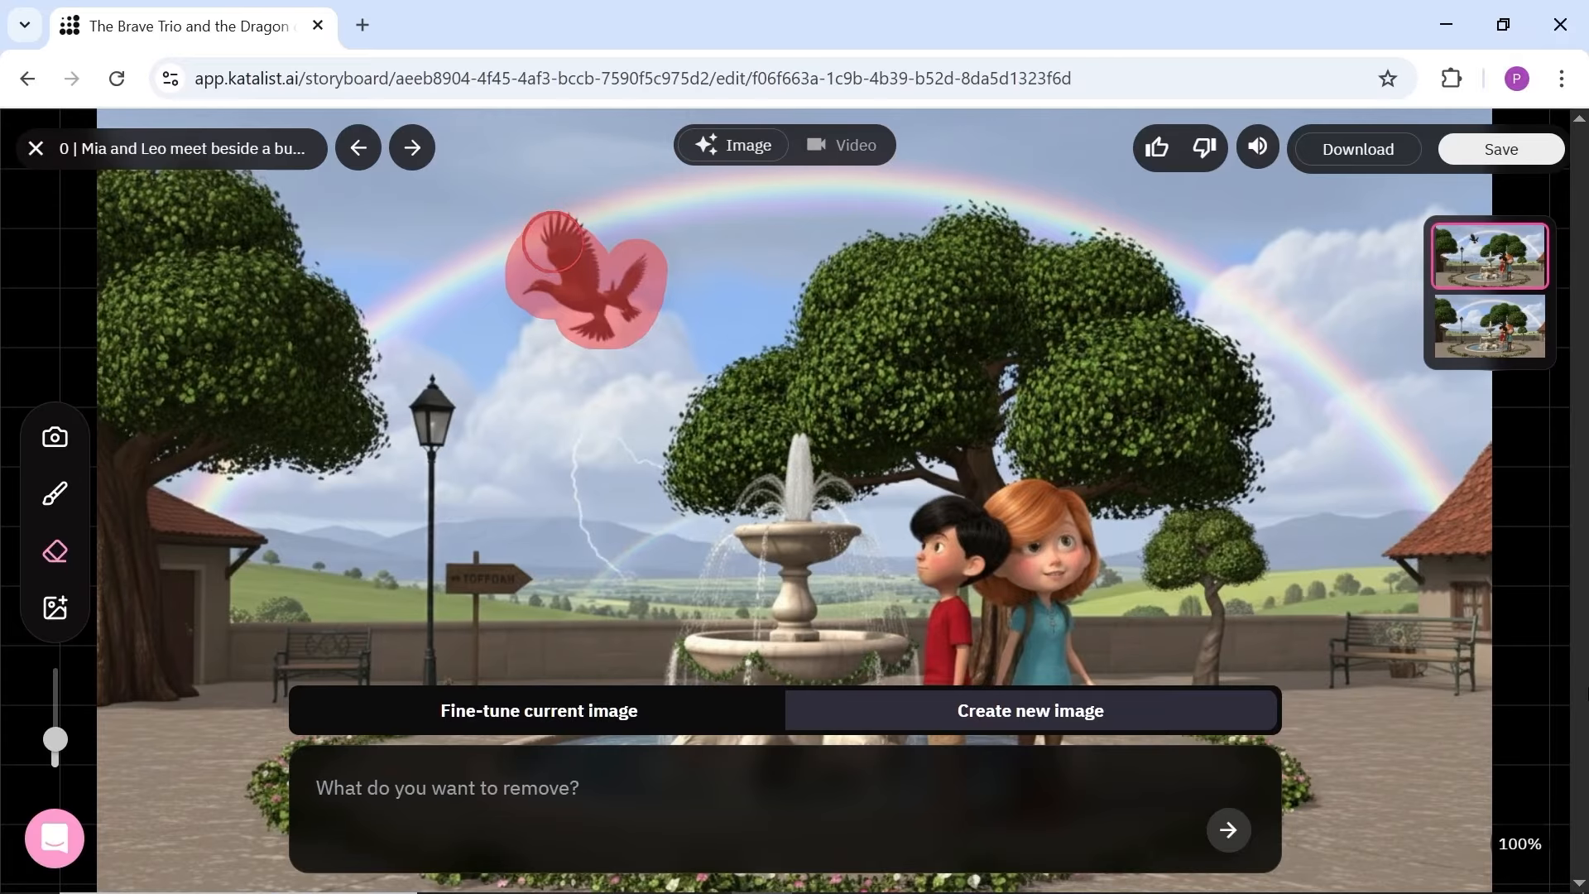
text(remove the birds)
click(1242, 832)
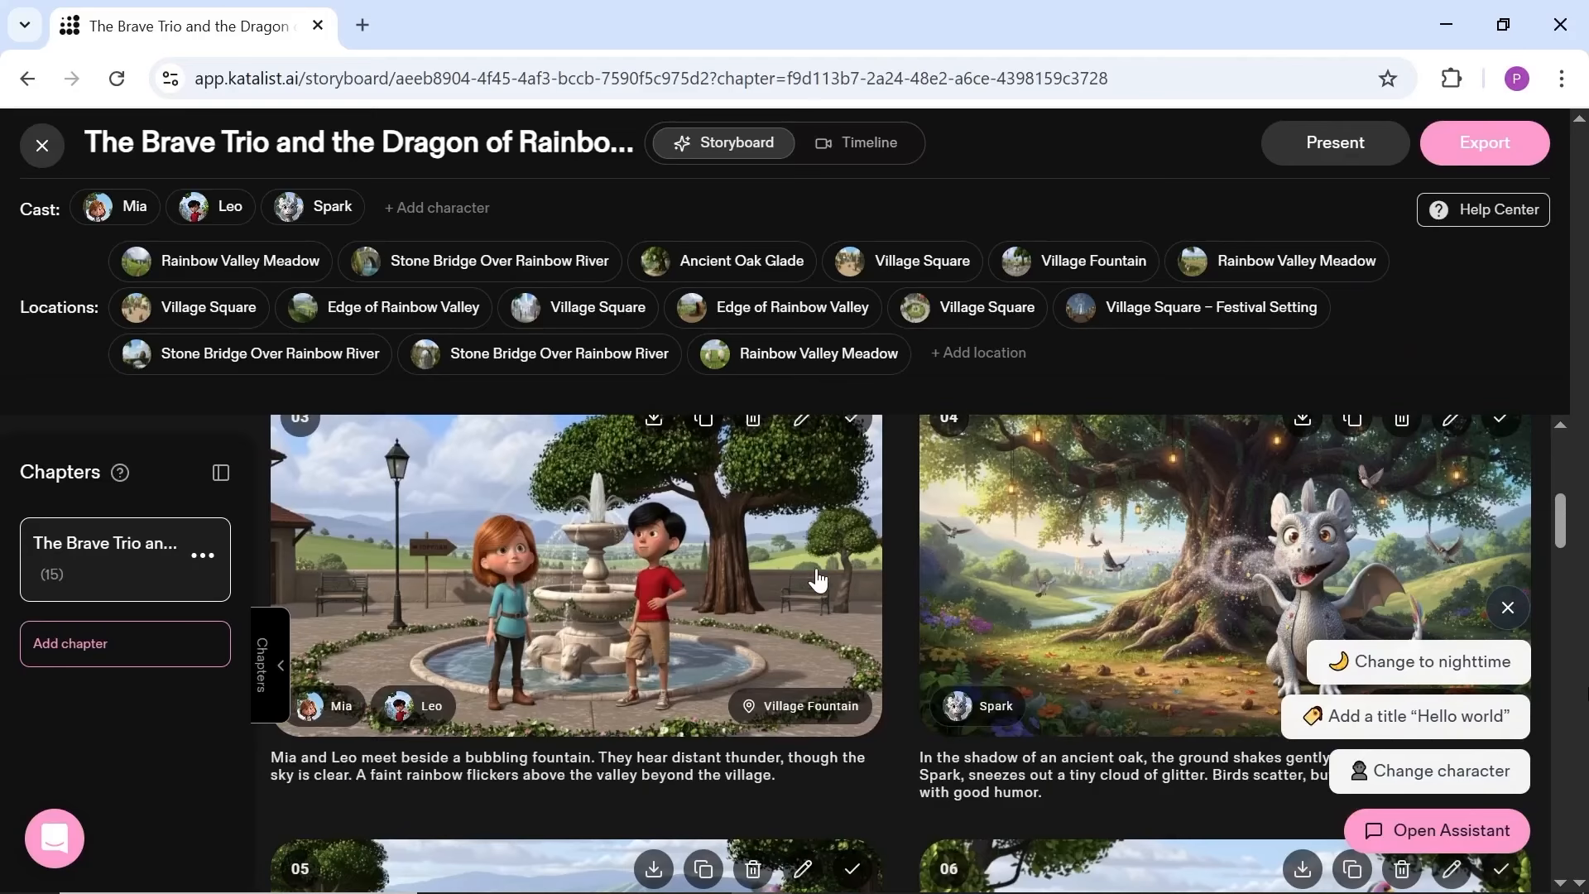
Try to split the chapter between frames 03 and 04.
click(902, 573)
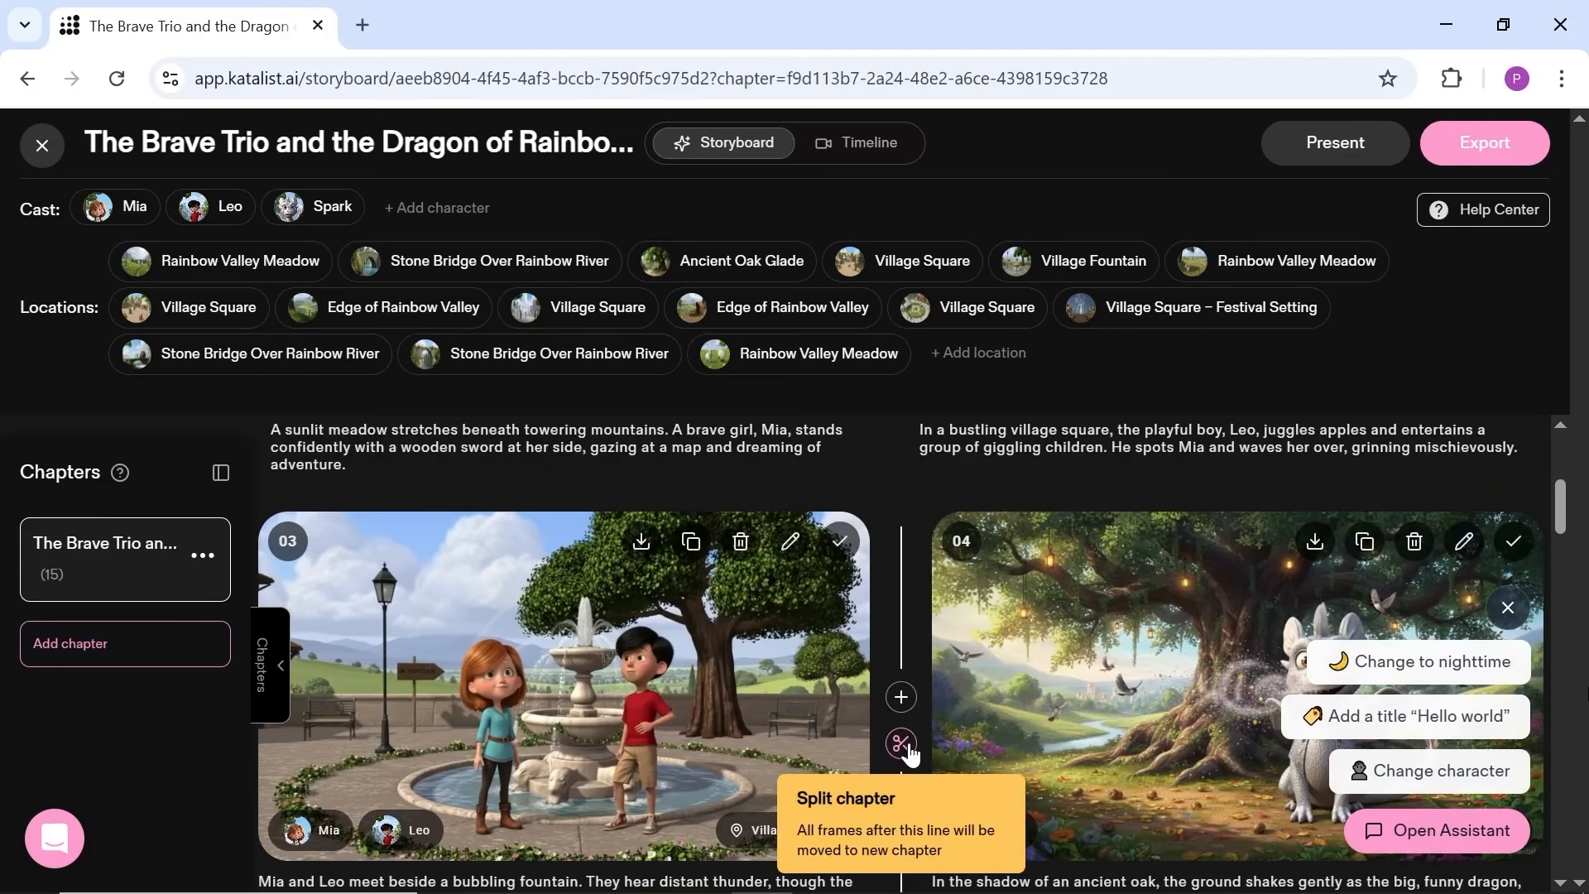
click(901, 744)
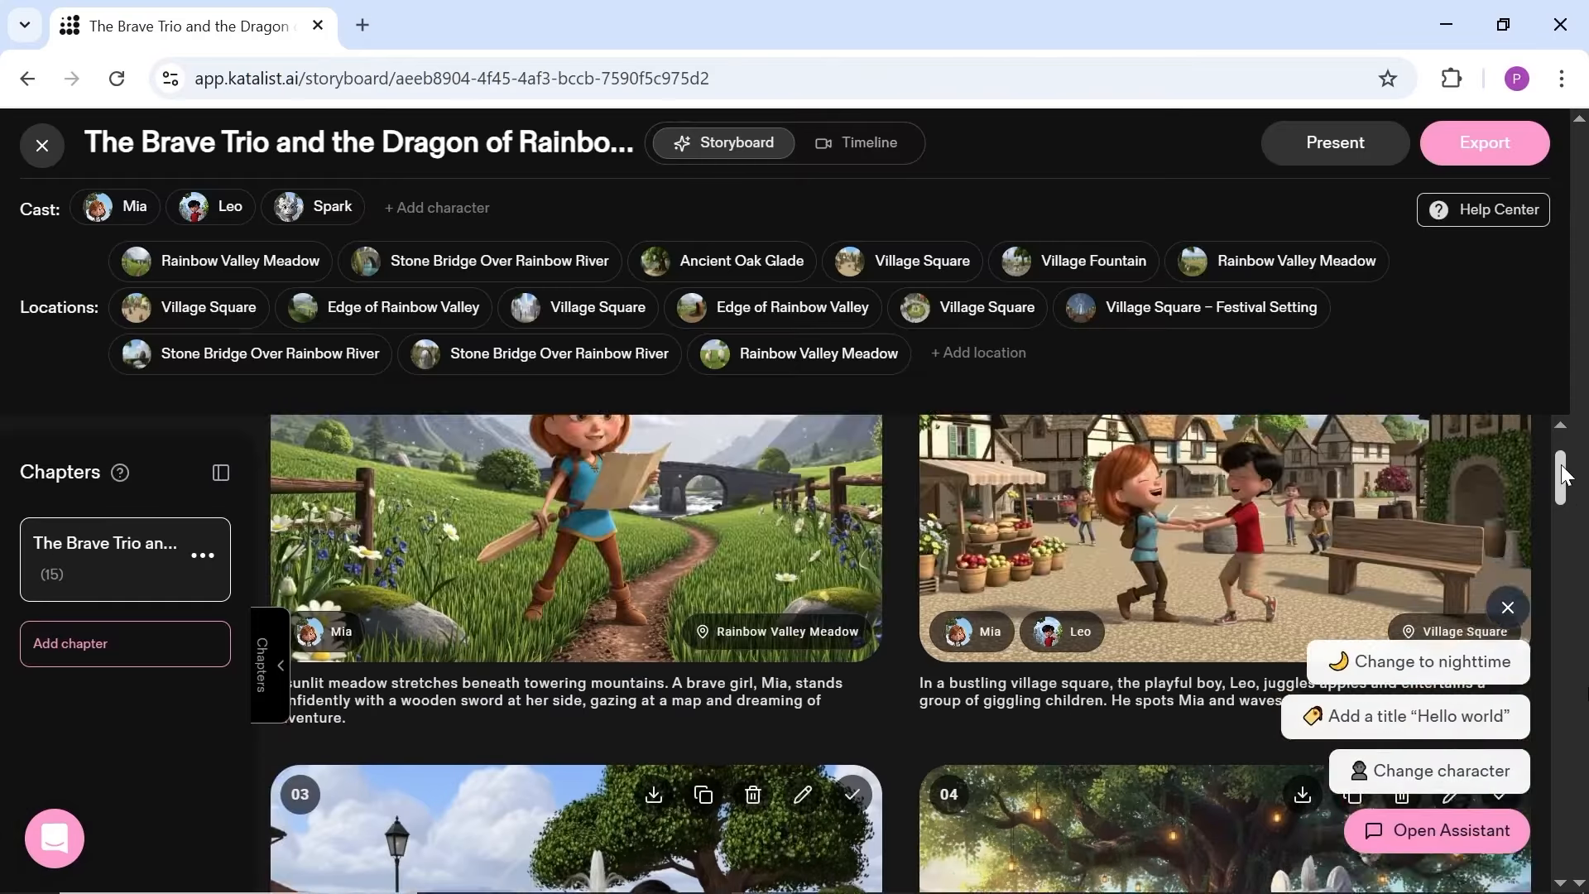
Present the storyboard and page through its slides from the first to the fourteenth.
drag(1564, 468, 1581, 430)
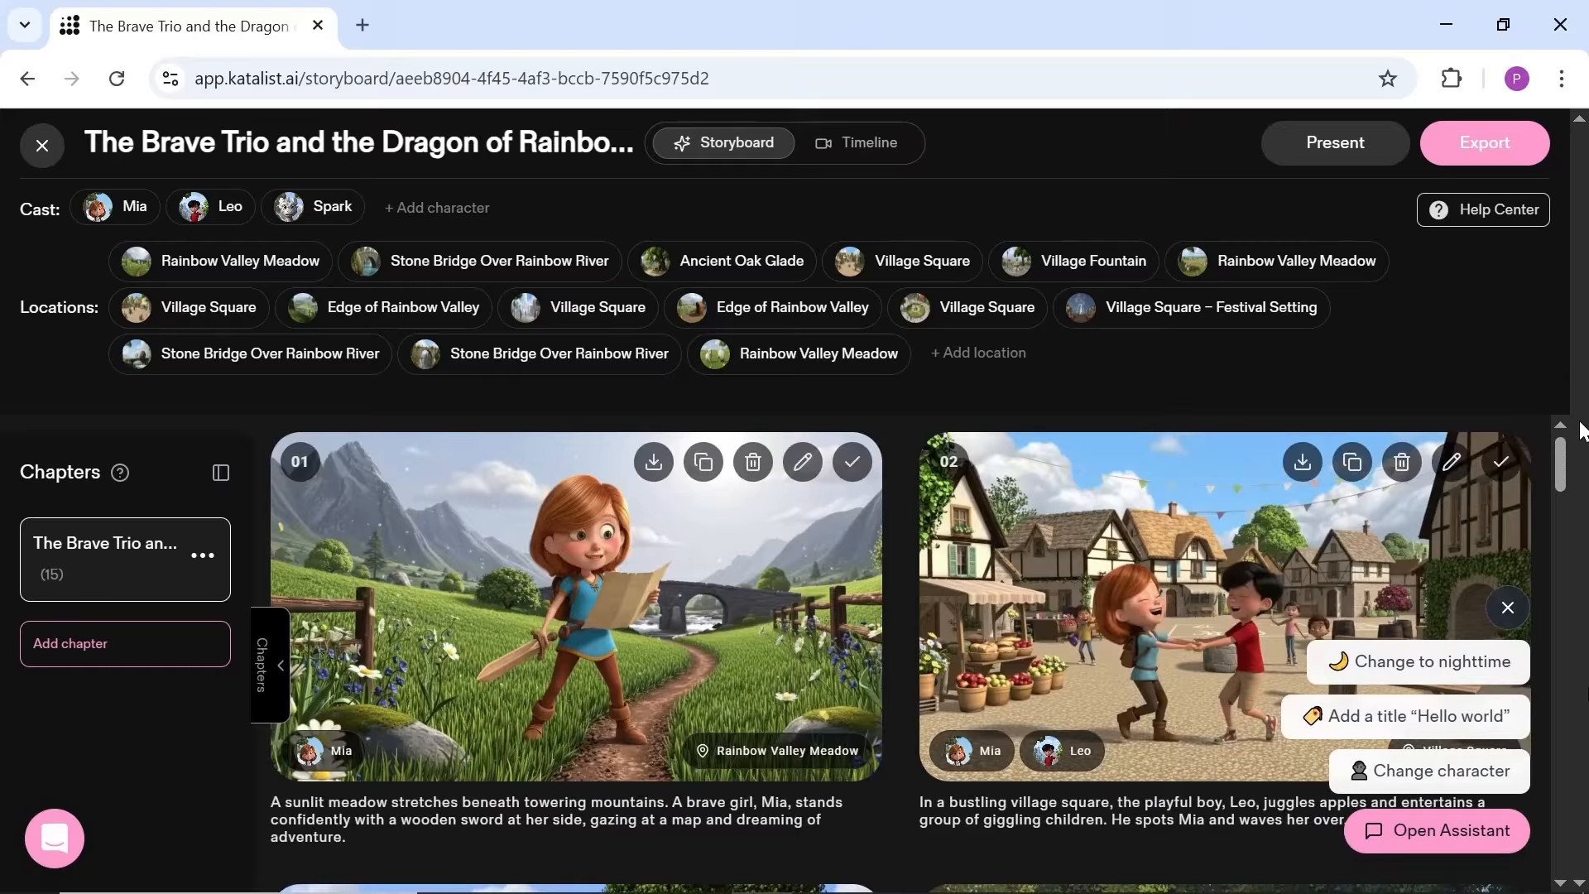
click(1368, 157)
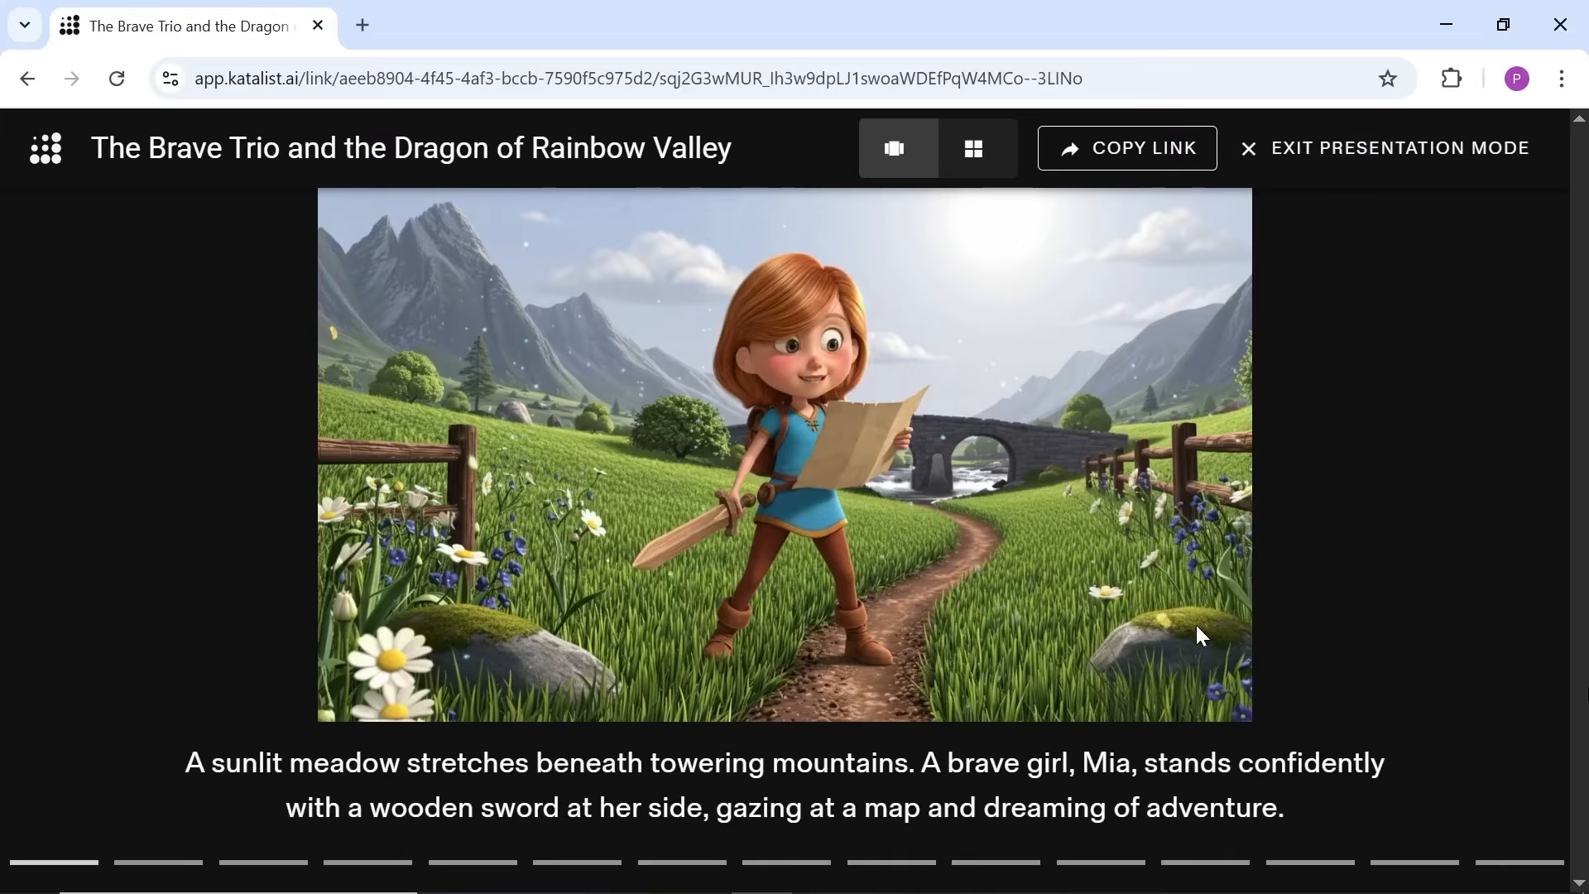
click(190, 867)
click(248, 874)
click(369, 863)
click(476, 863)
click(578, 863)
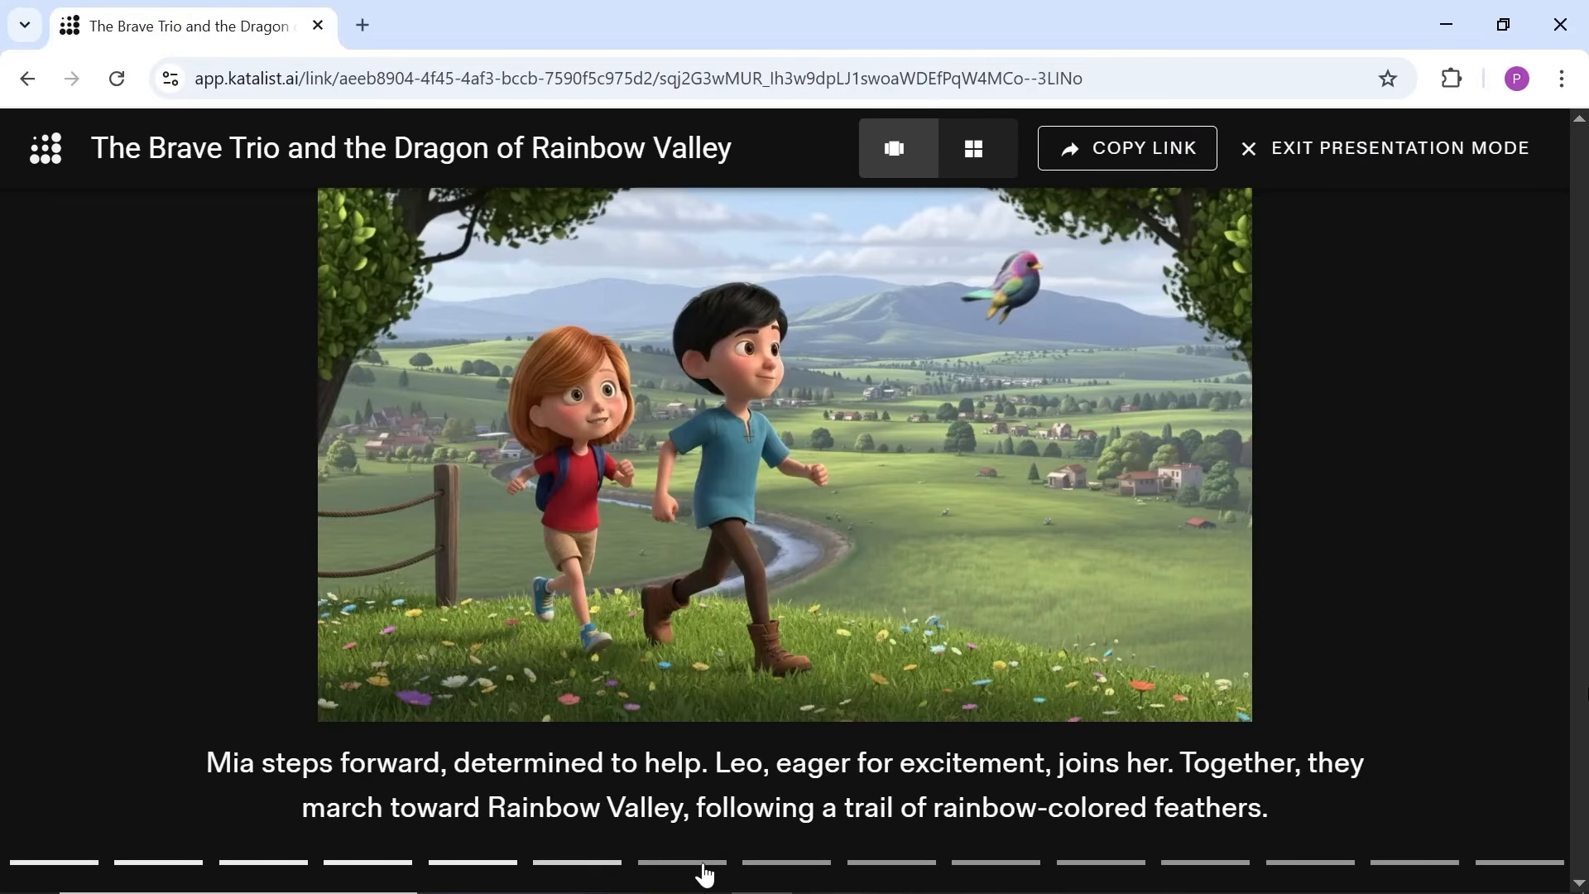
click(698, 864)
click(786, 863)
click(883, 864)
click(985, 863)
click(1079, 864)
click(1204, 863)
click(1314, 864)
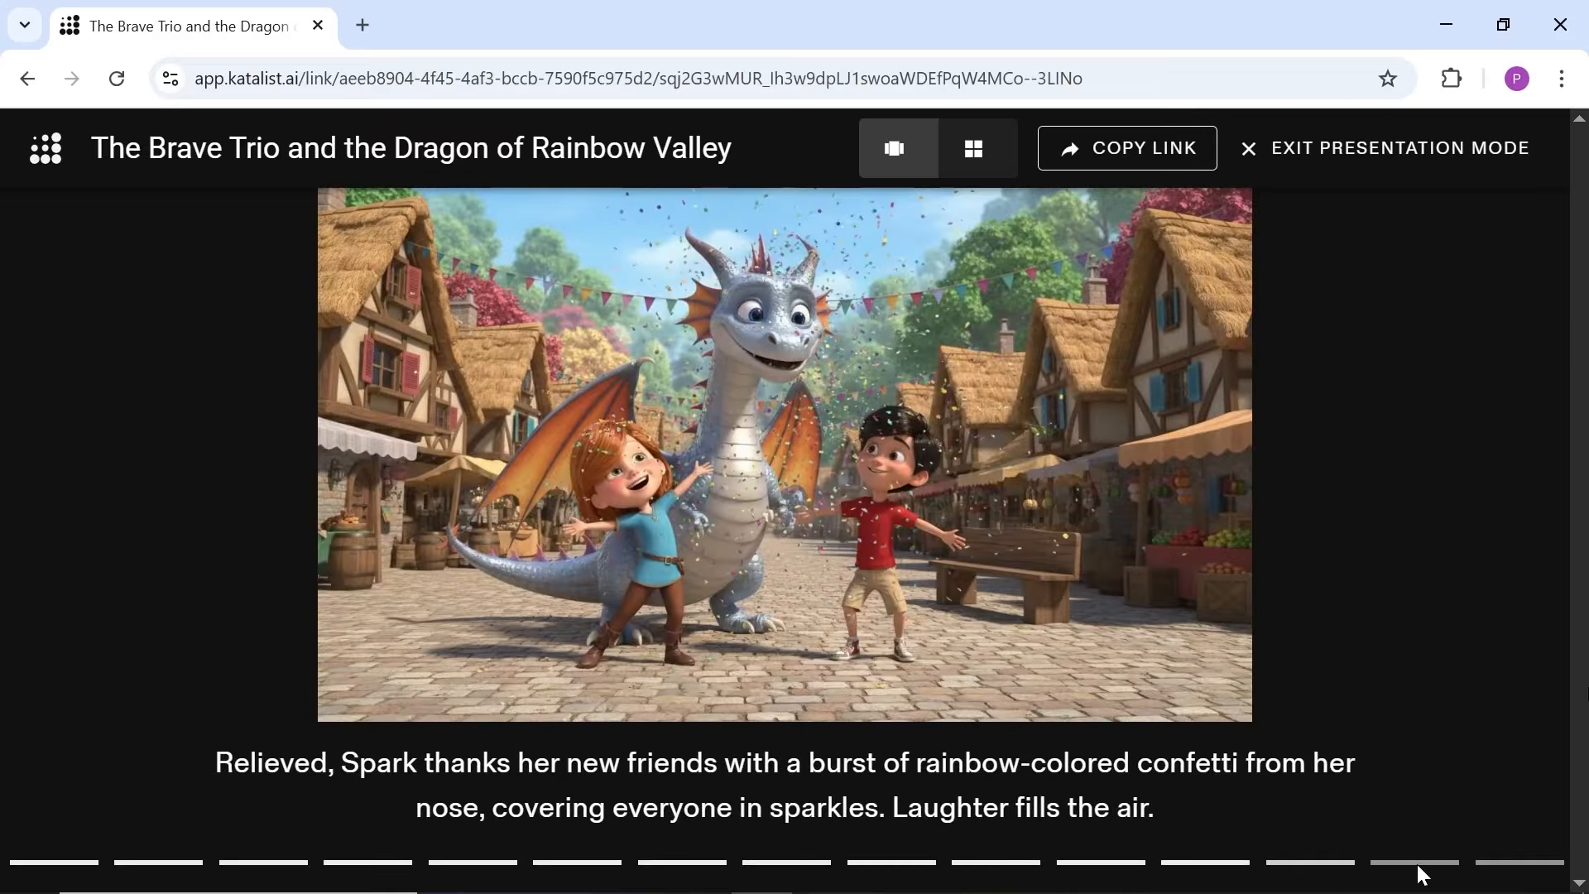
click(1418, 865)
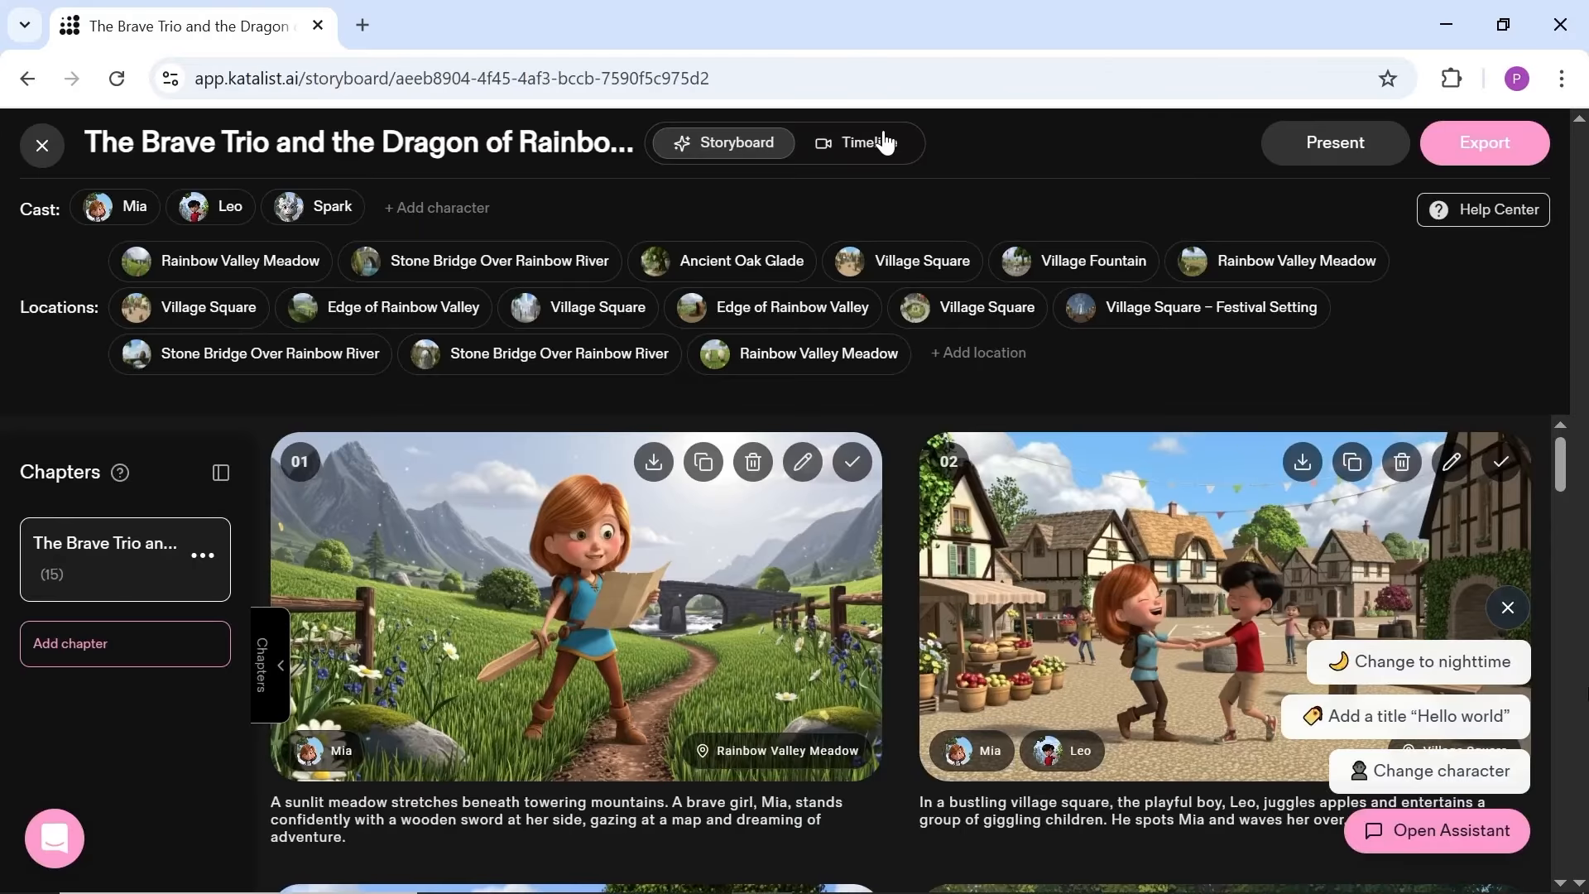
Open the project's timeline, jump to several points across the clips, and play and pause the preview.
click(884, 142)
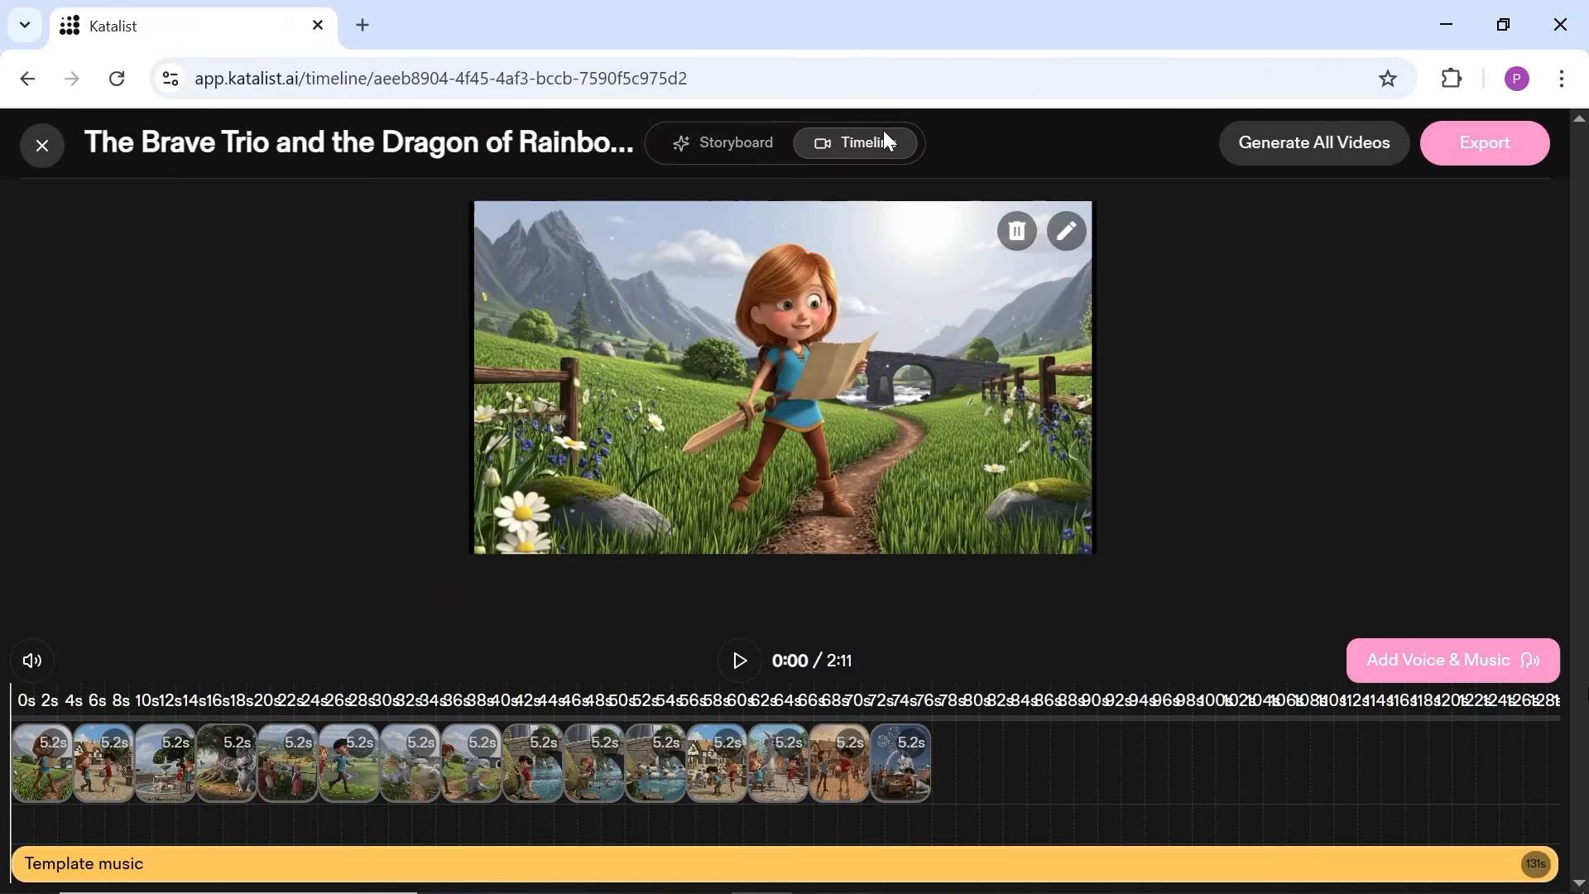
click(48, 697)
click(96, 697)
click(168, 701)
click(299, 700)
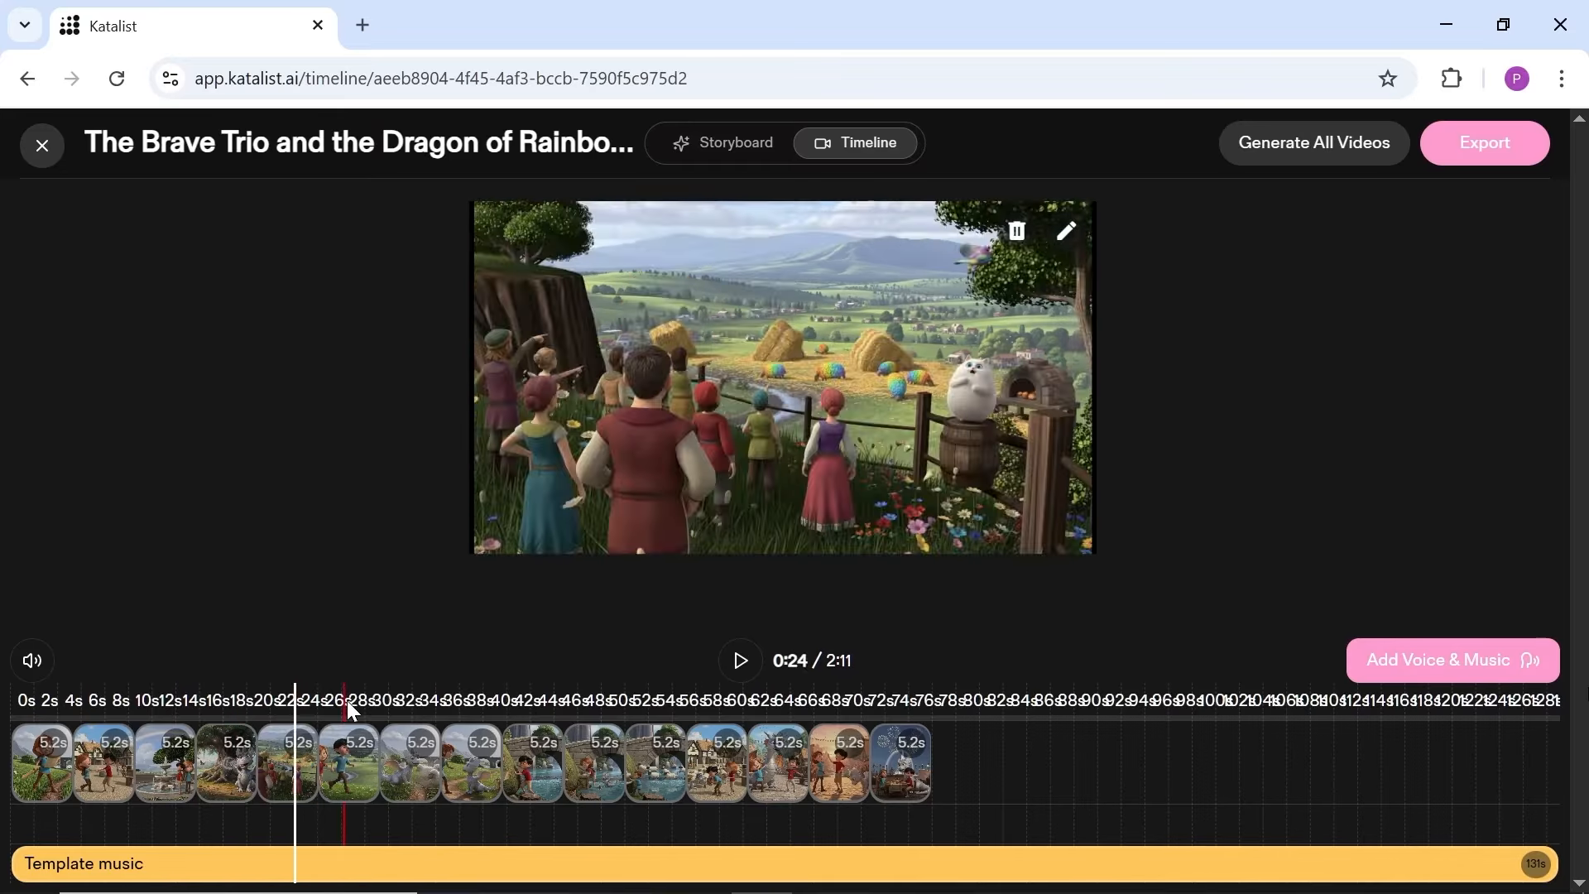
click(406, 701)
click(597, 702)
click(912, 701)
click(741, 660)
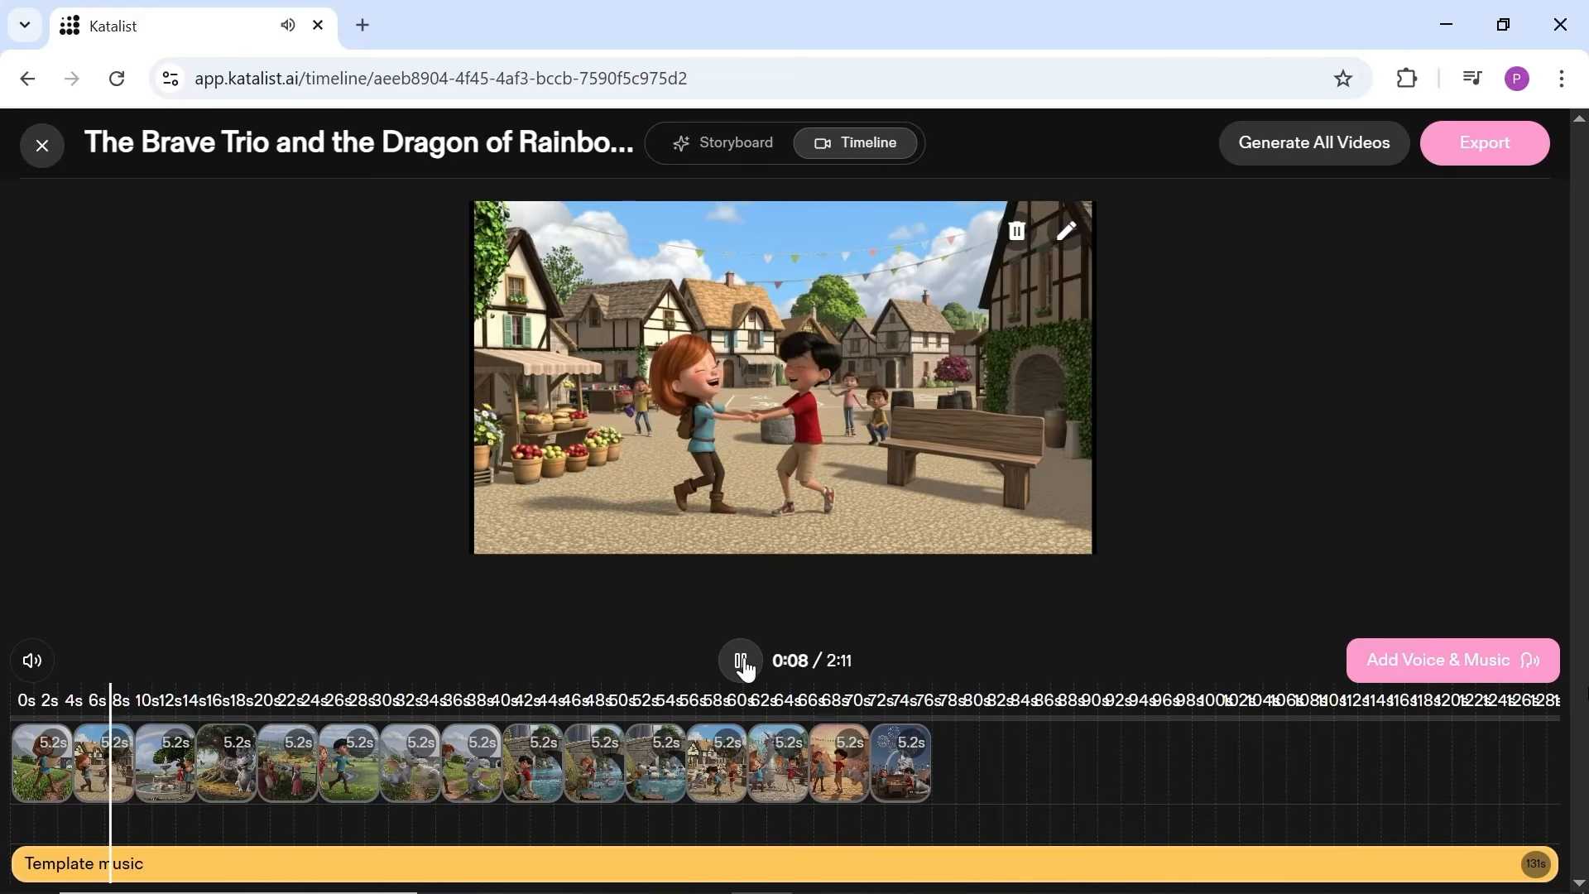
click(743, 665)
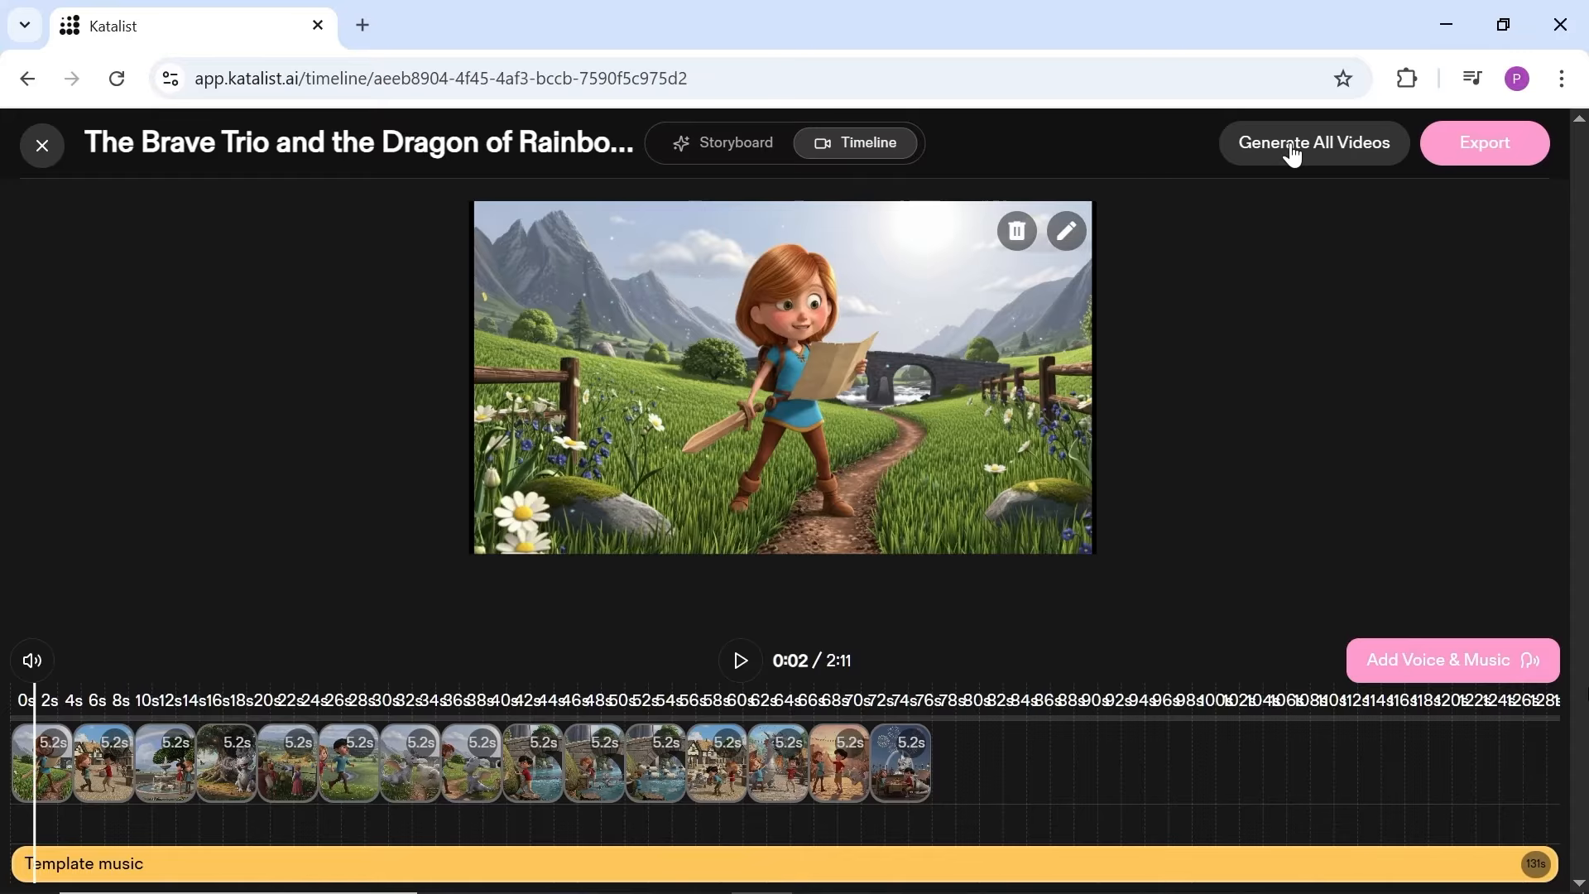
Compare WAN-I2V, Pixverse v4, Kling Pro, Runway Gen-4 Turbo and OpenAI Sora 2 for generating all videos, and skip the generation.
click(1292, 149)
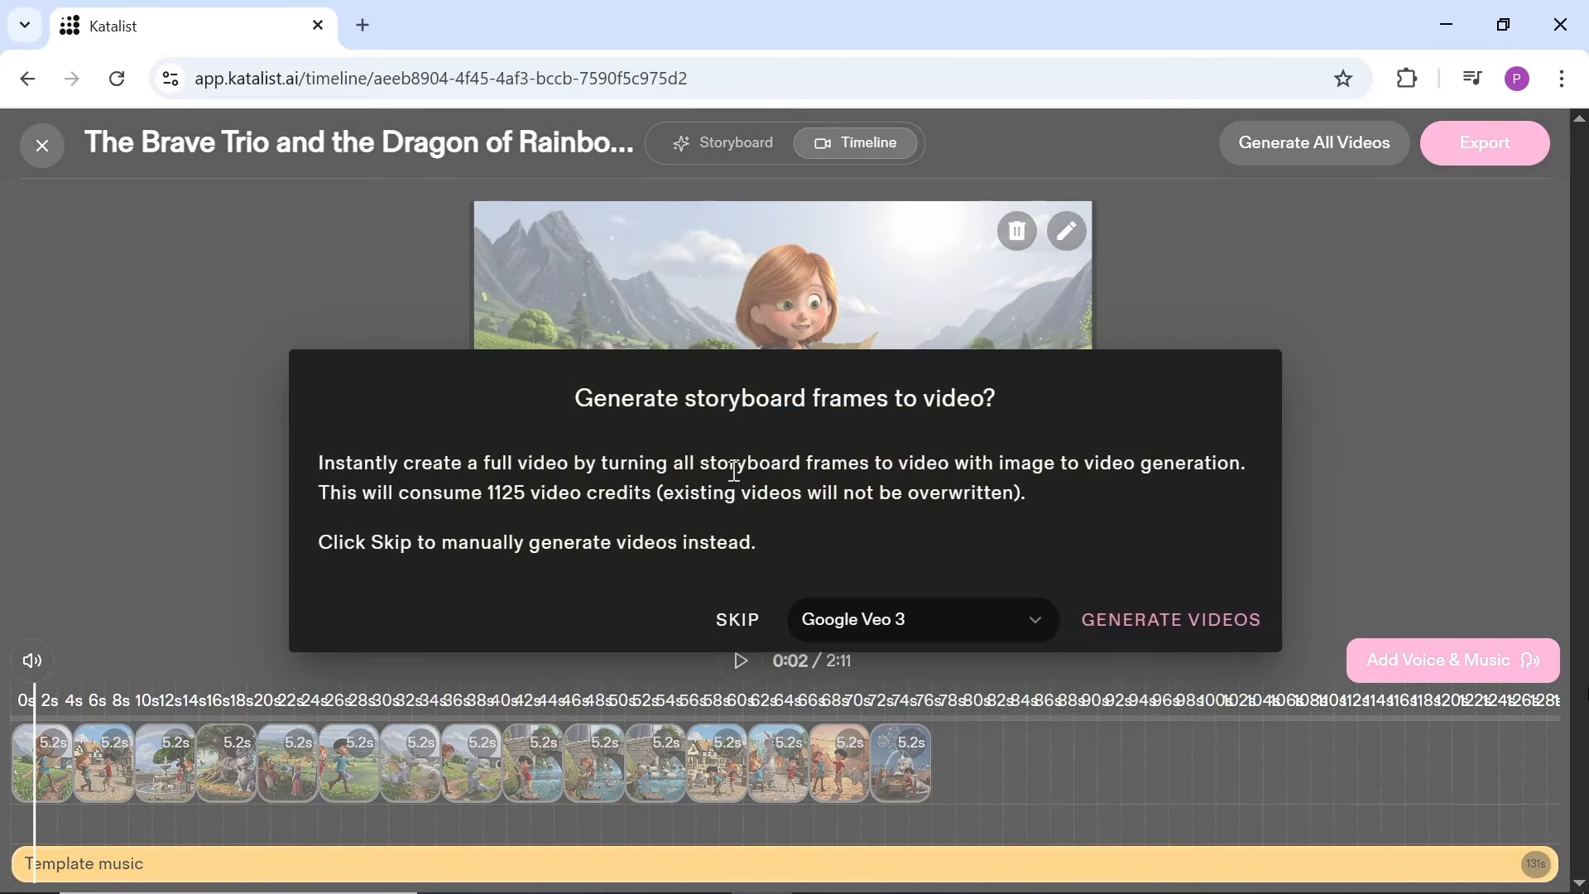
click(844, 619)
scroll(951, 298, down, 2)
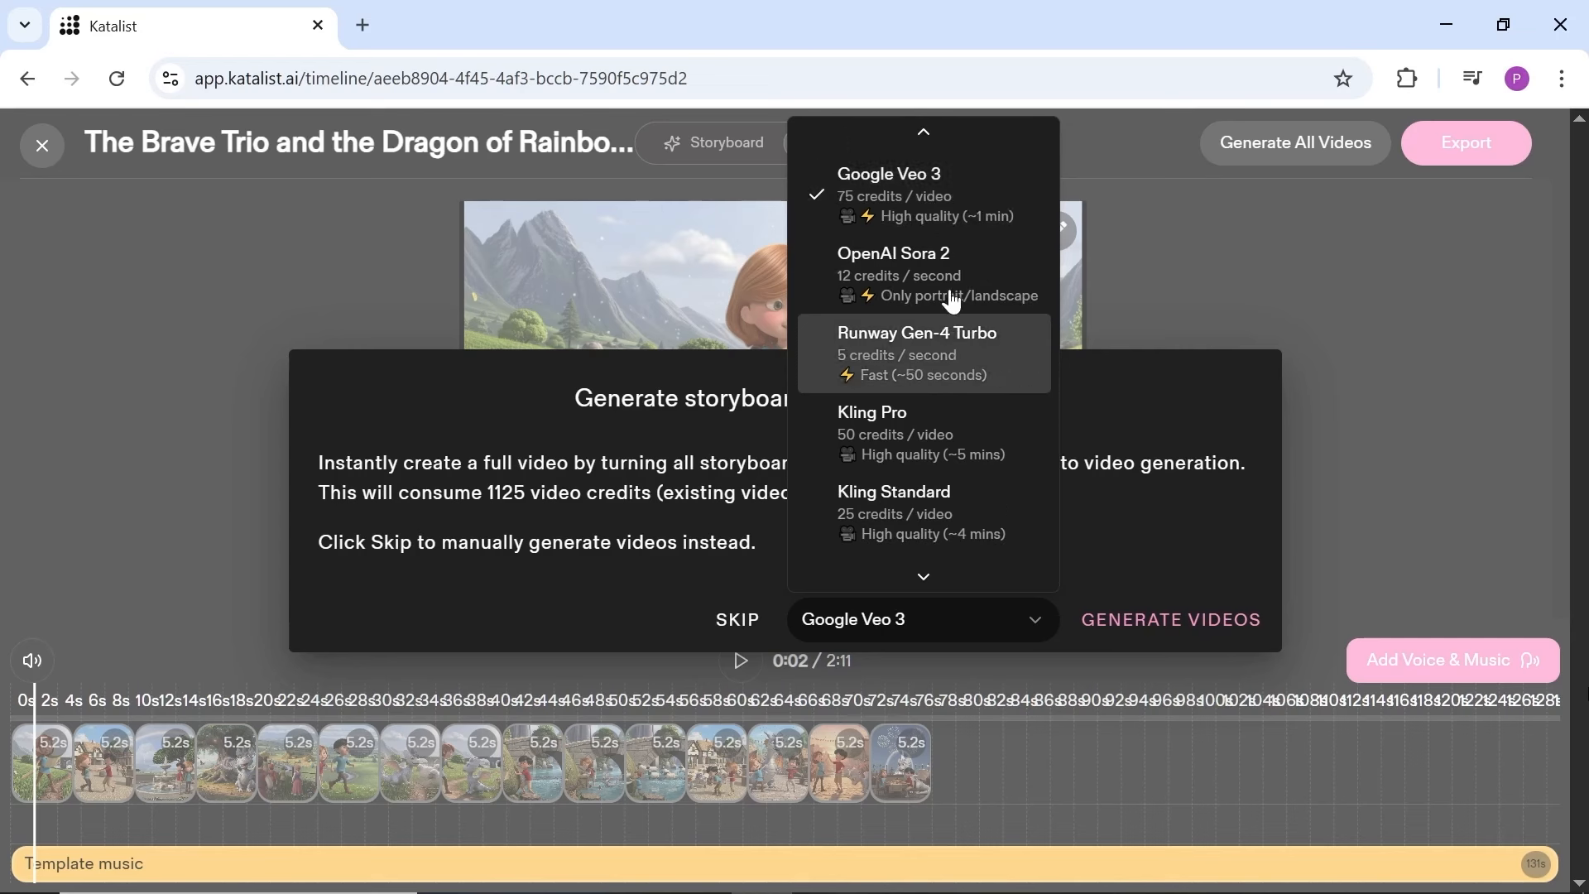
click(952, 548)
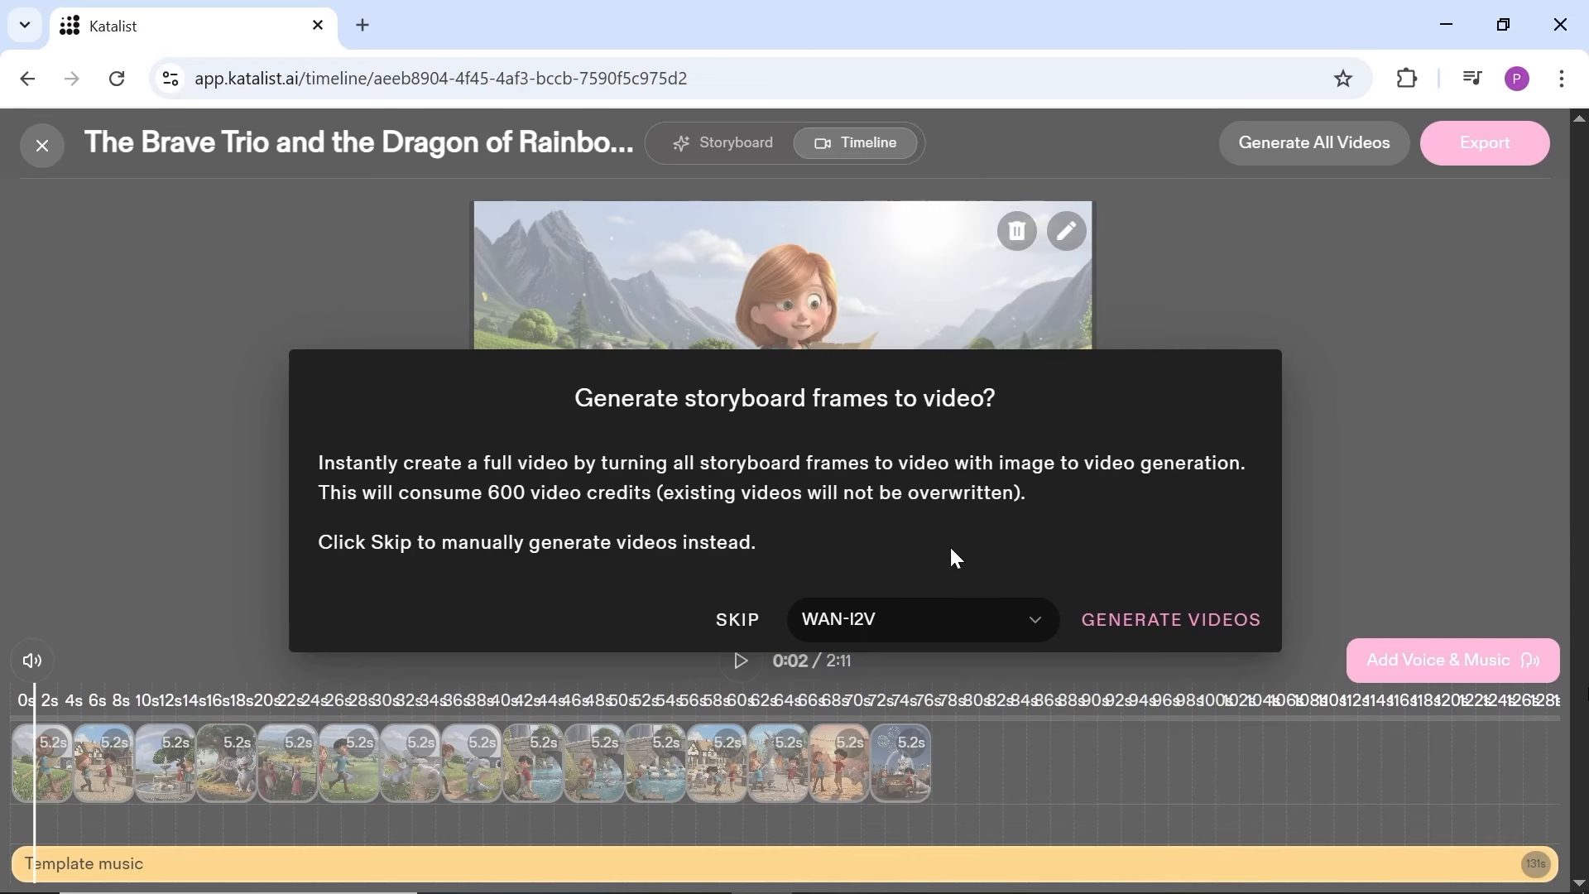
click(939, 619)
click(941, 521)
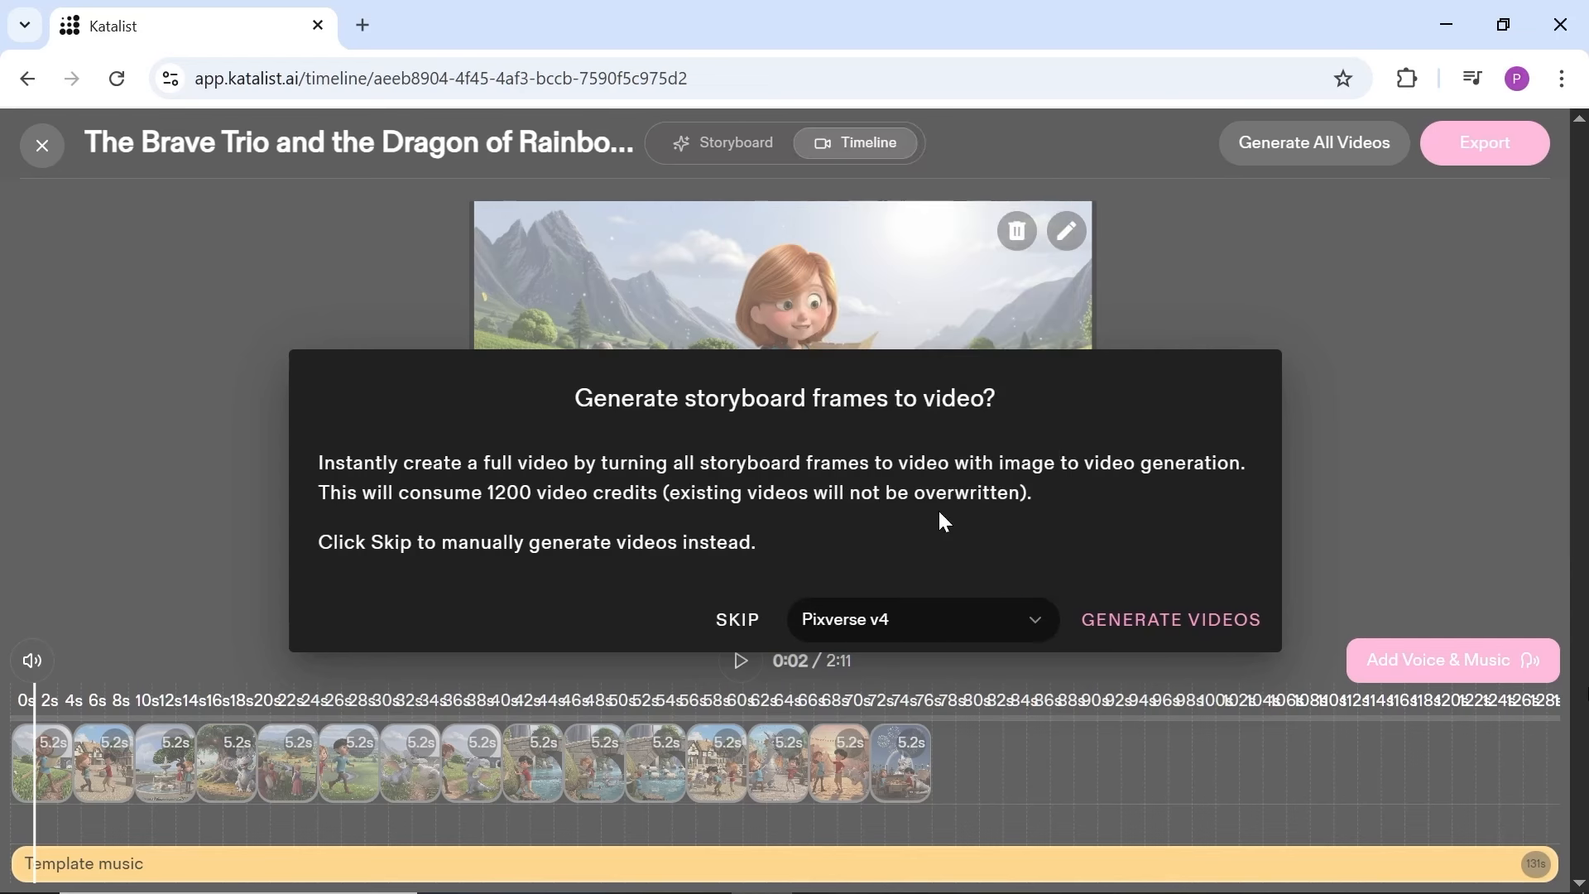
click(936, 608)
click(935, 405)
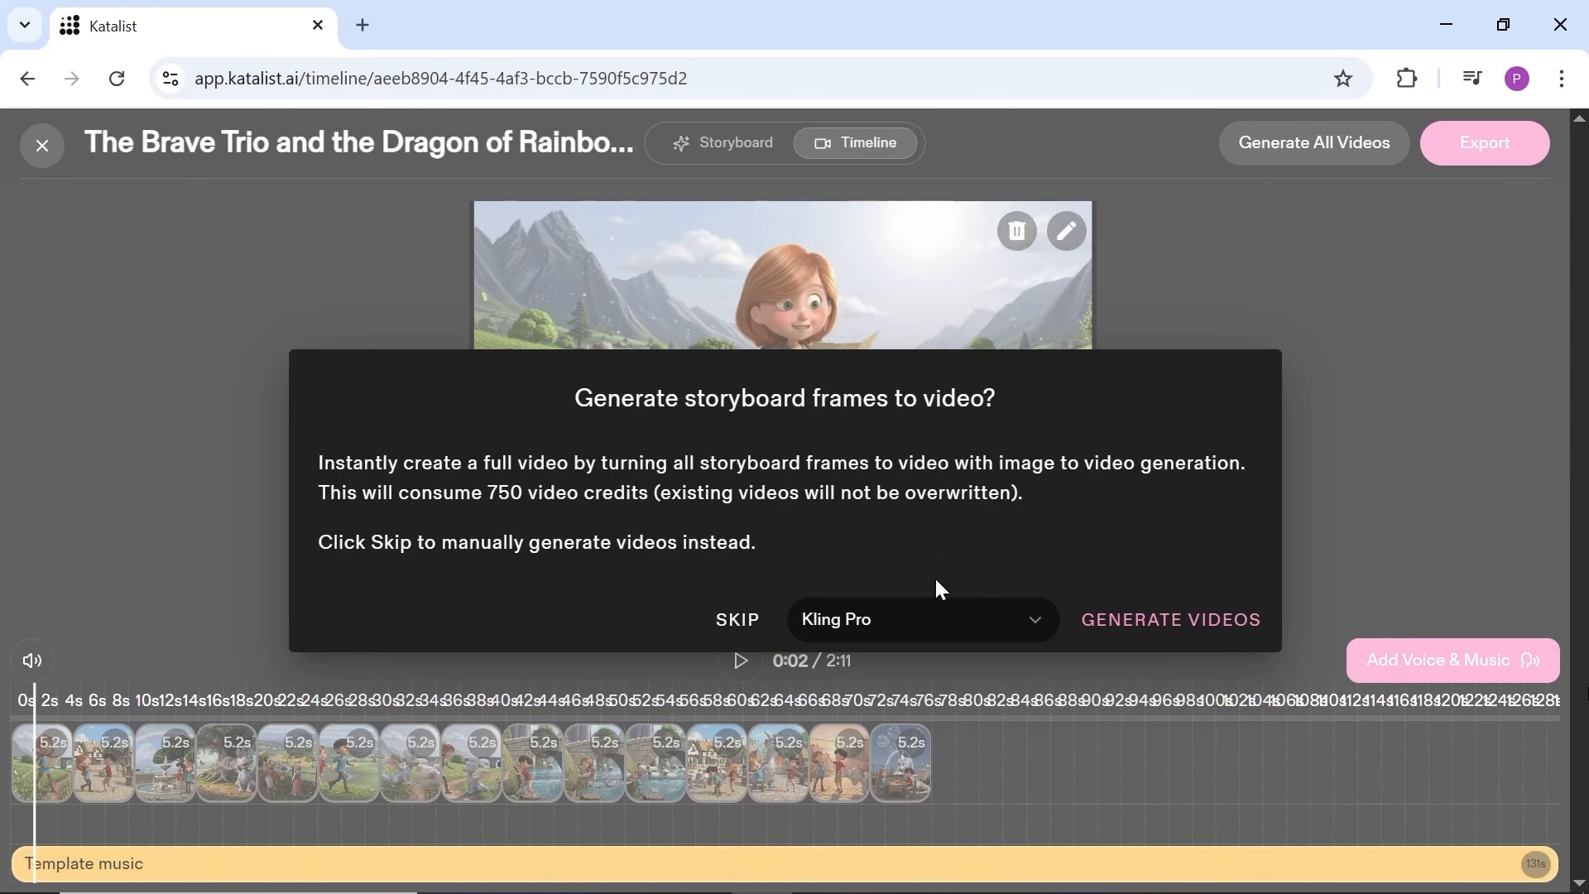
click(938, 622)
click(921, 330)
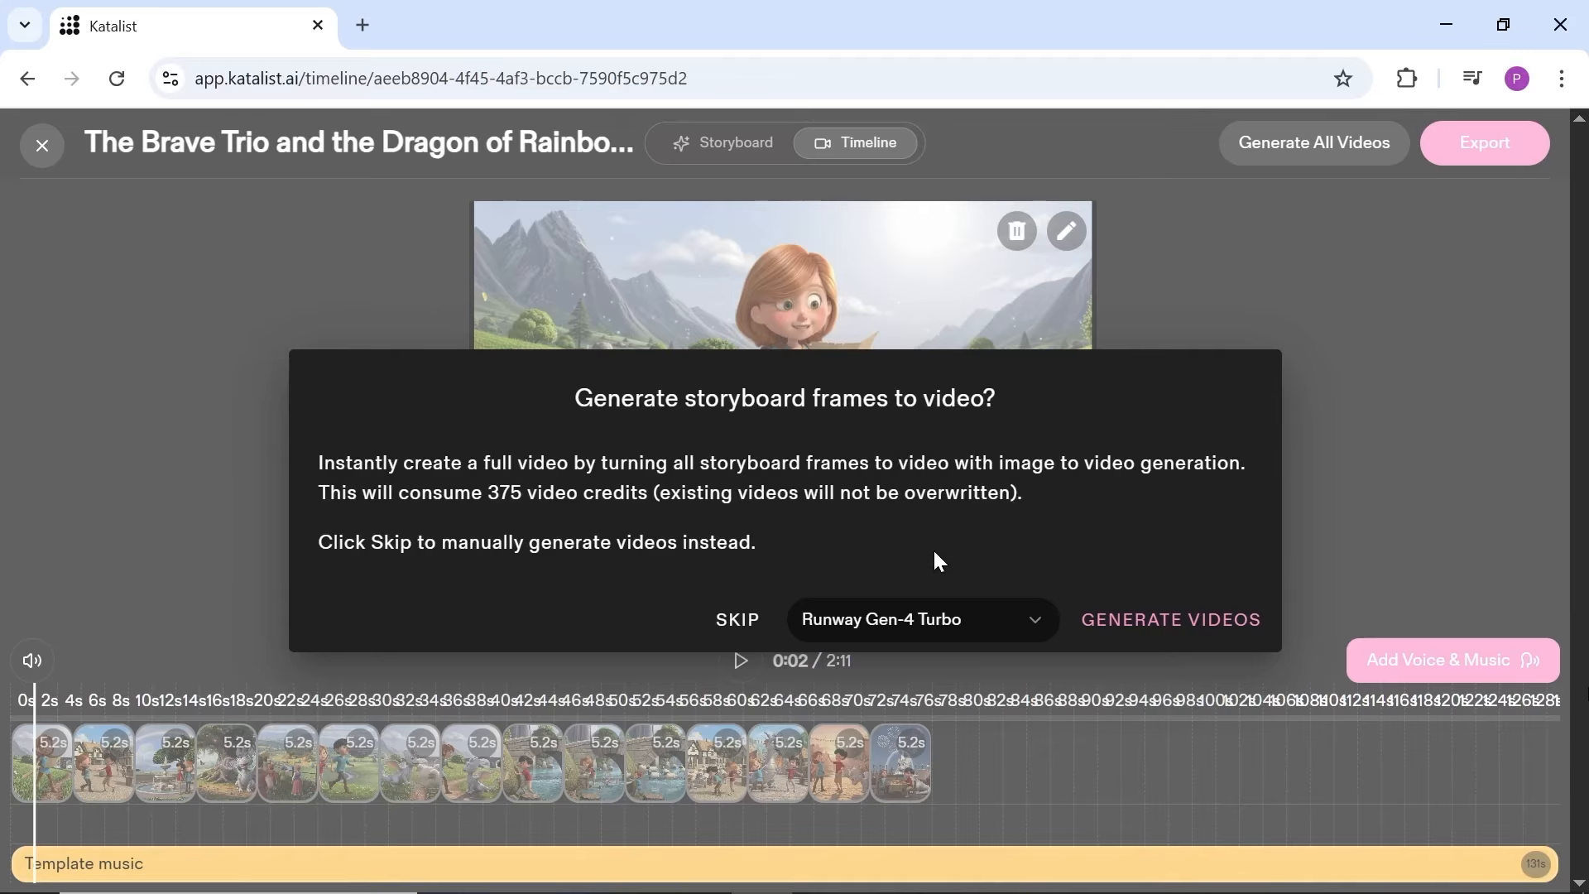
click(929, 618)
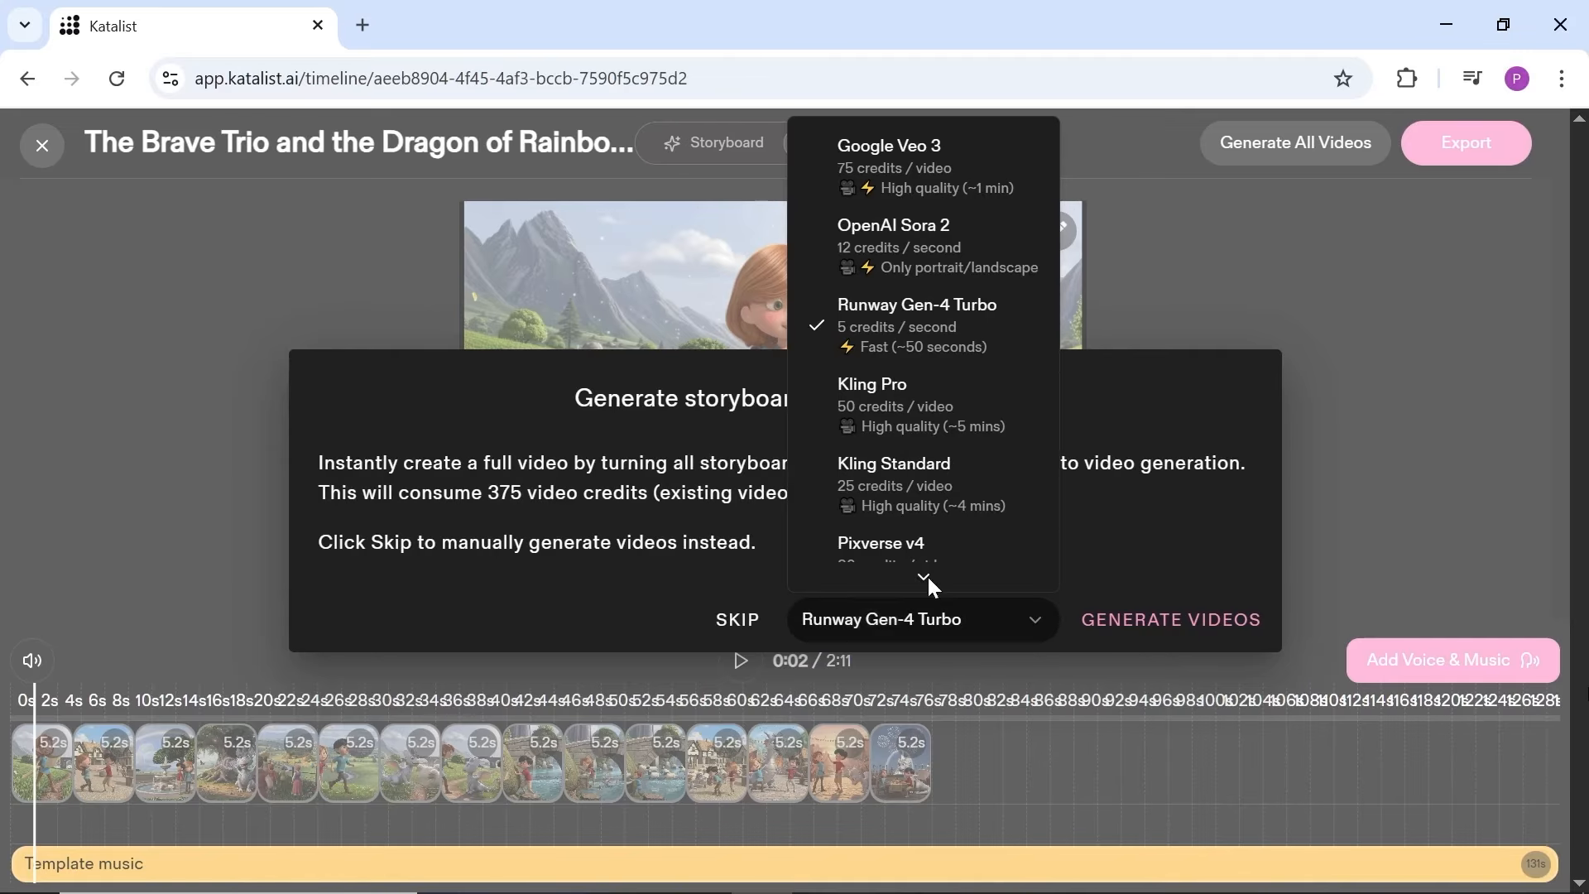
click(909, 236)
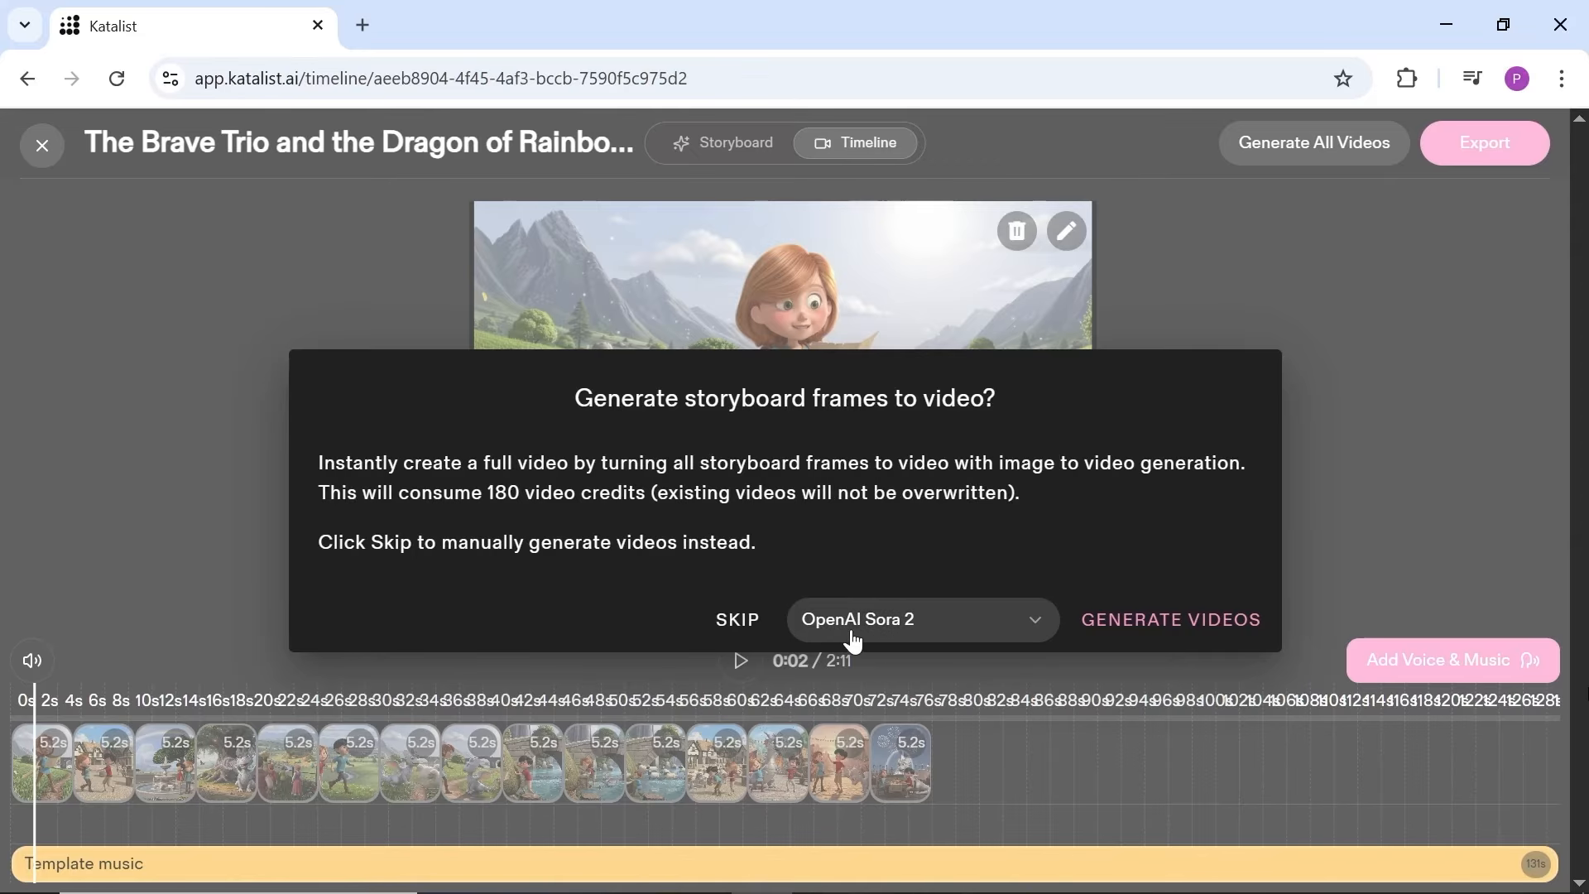
click(747, 637)
Leave the timeline, reopen the project's storyboard from My Projects, and open frame 01 in video mode.
click(42, 155)
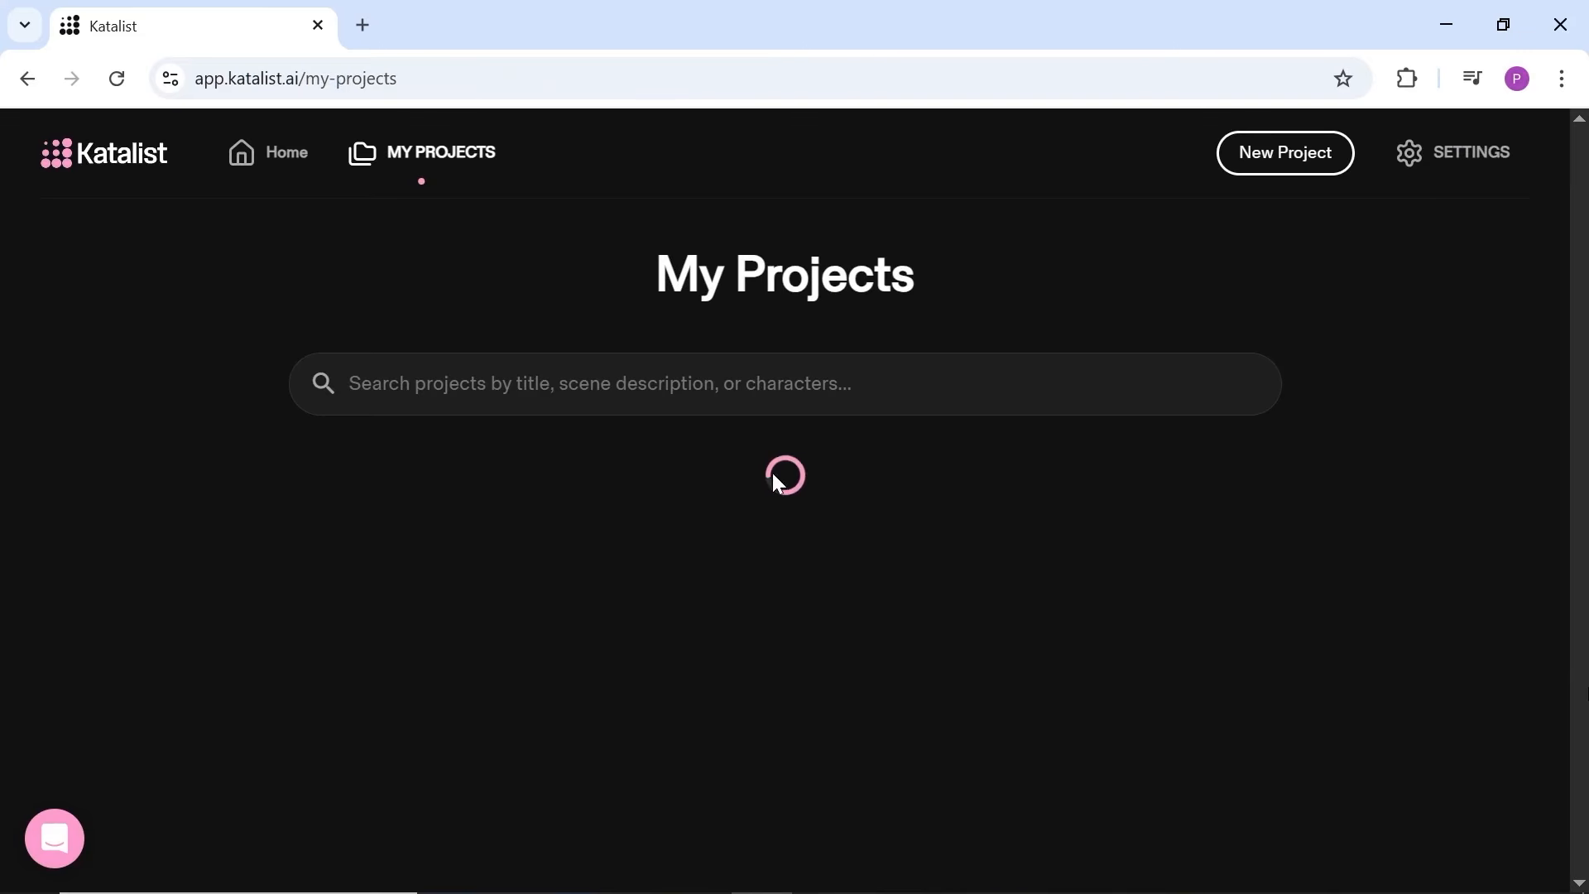
click(342, 580)
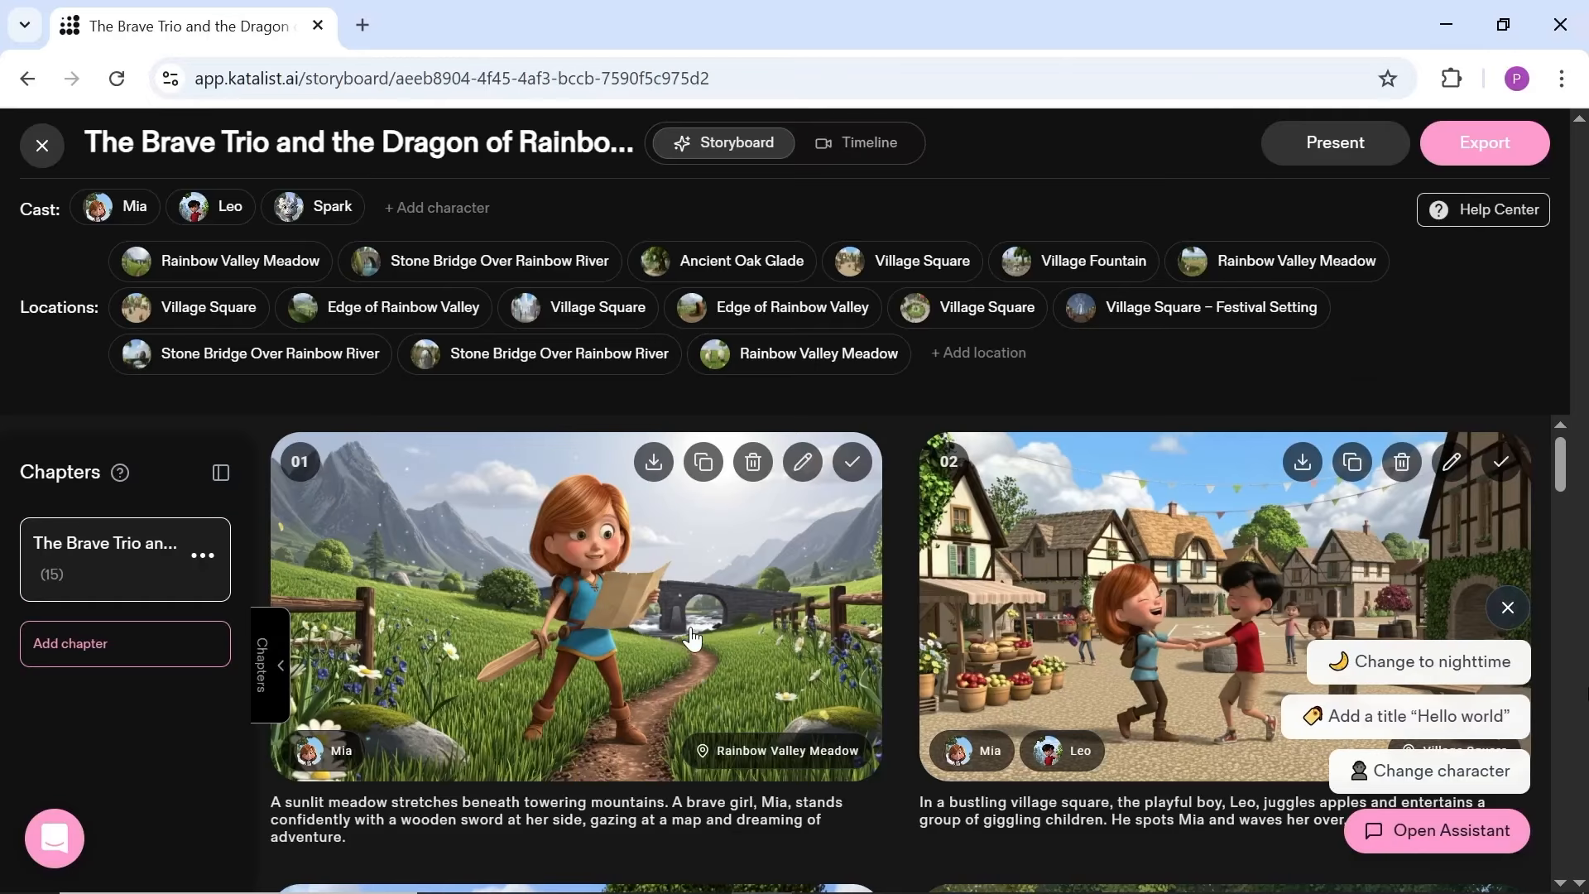
click(608, 629)
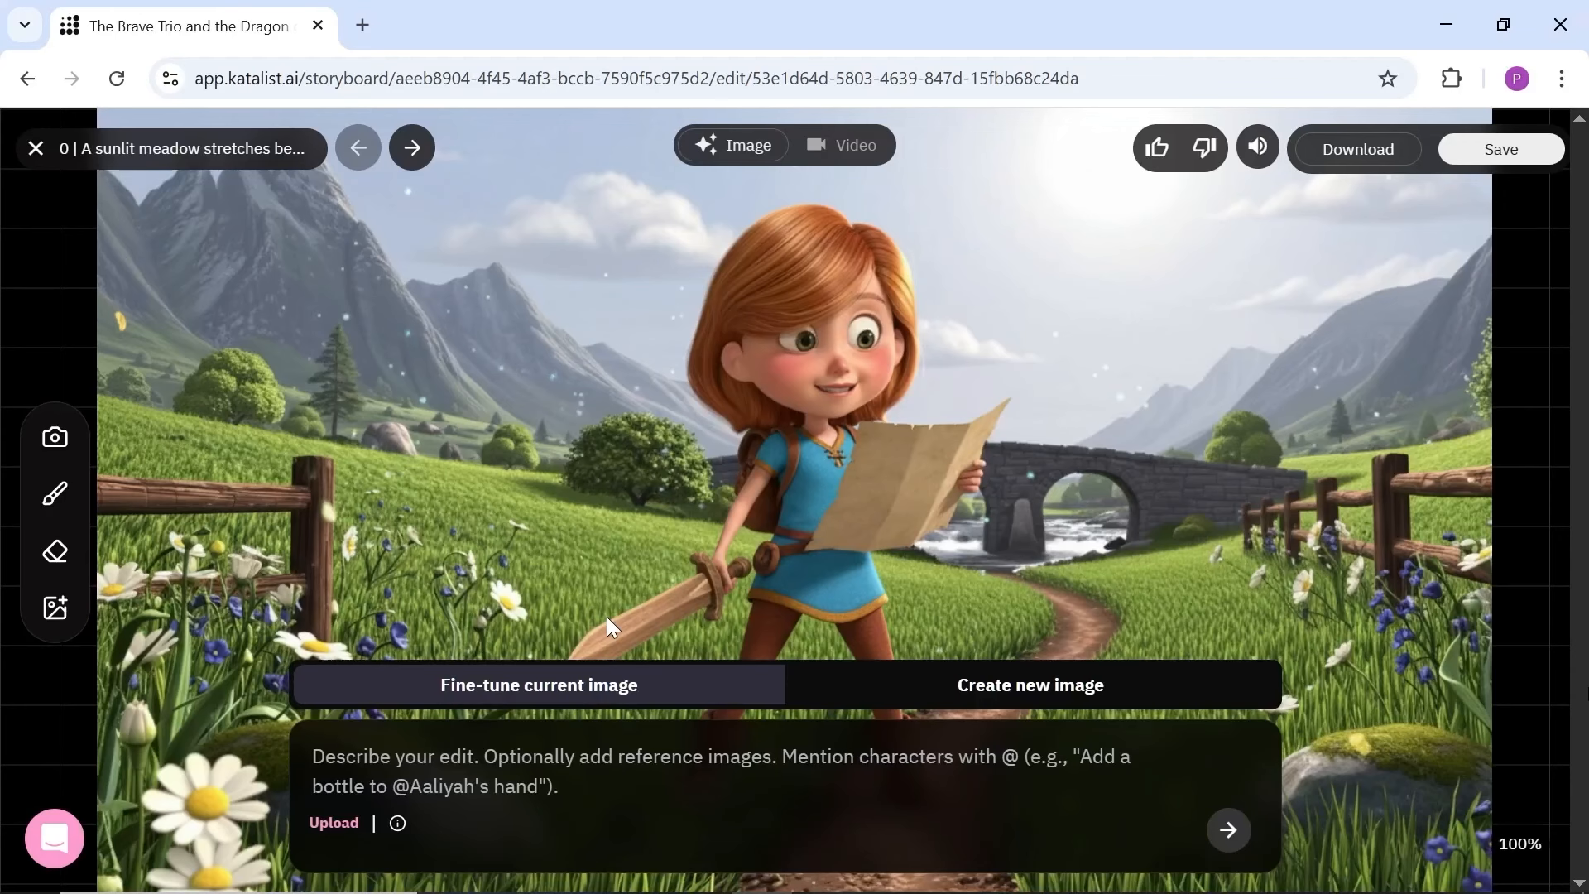
click(846, 152)
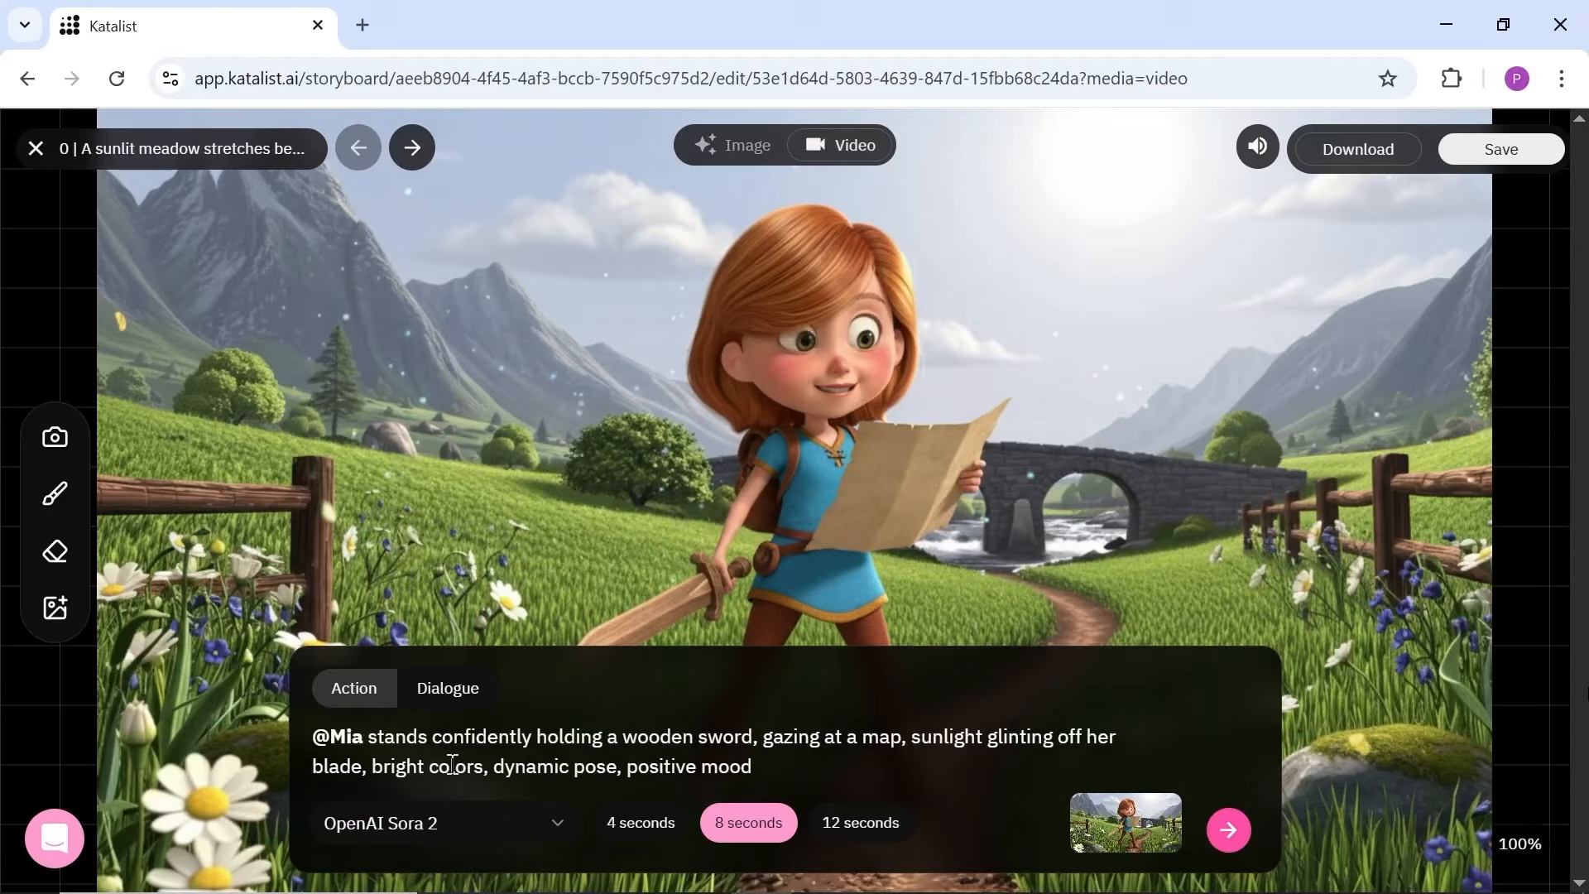
Highlight frame 01's action prompt and set its video model to Google Veo 3.
drag(318, 734, 753, 767)
click(471, 823)
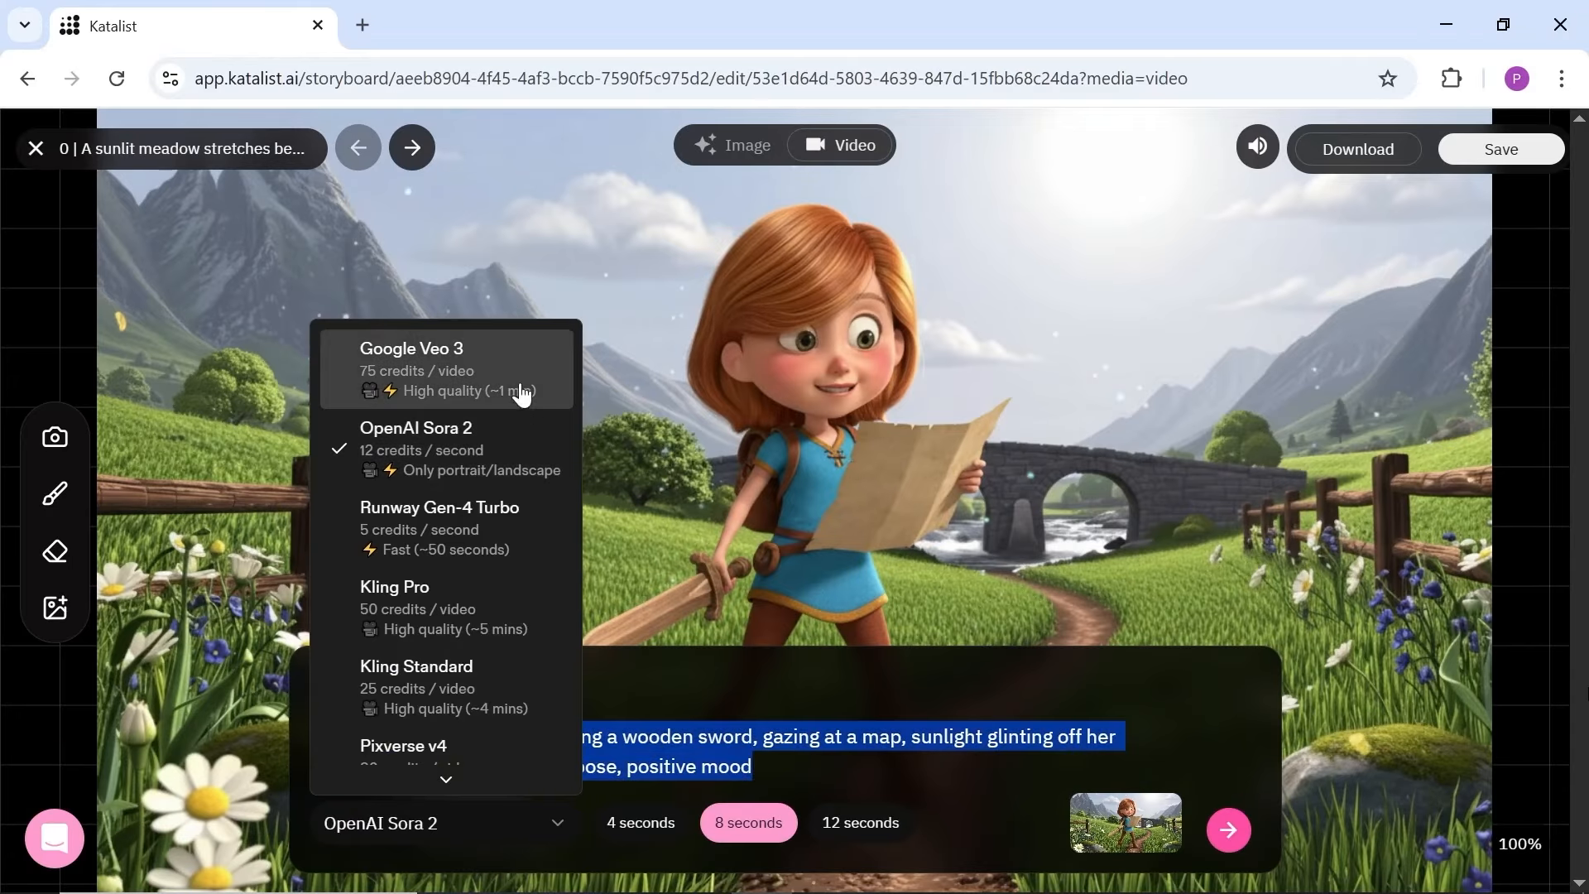
click(522, 383)
Try the Runway Gen-4 Turbo model for frame 01, alternating between the 5-second and 10-second durations.
click(437, 824)
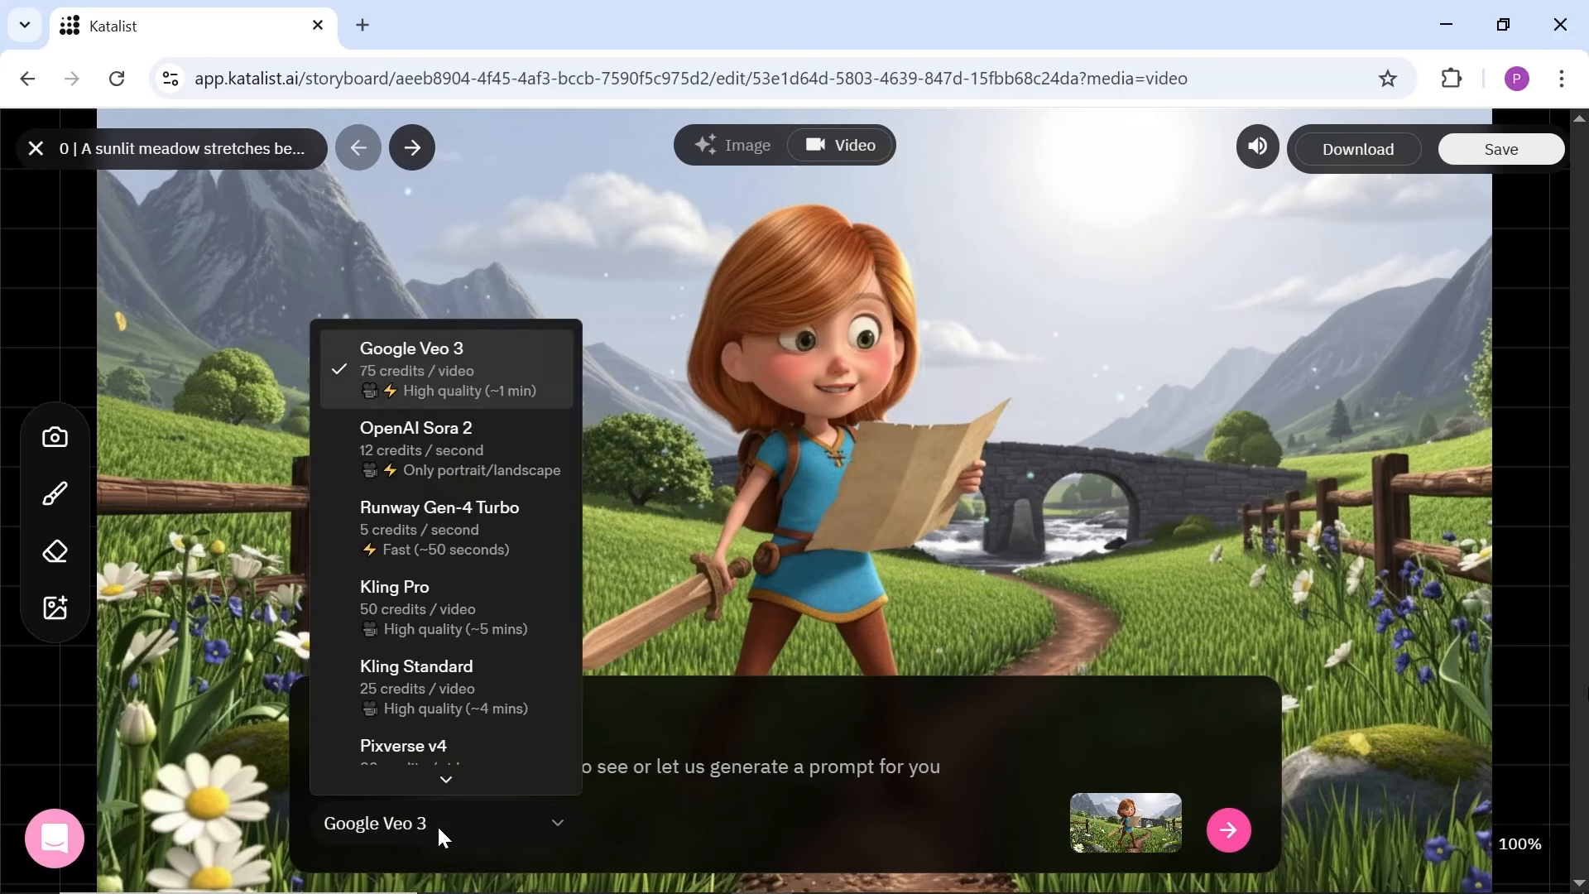
click(479, 538)
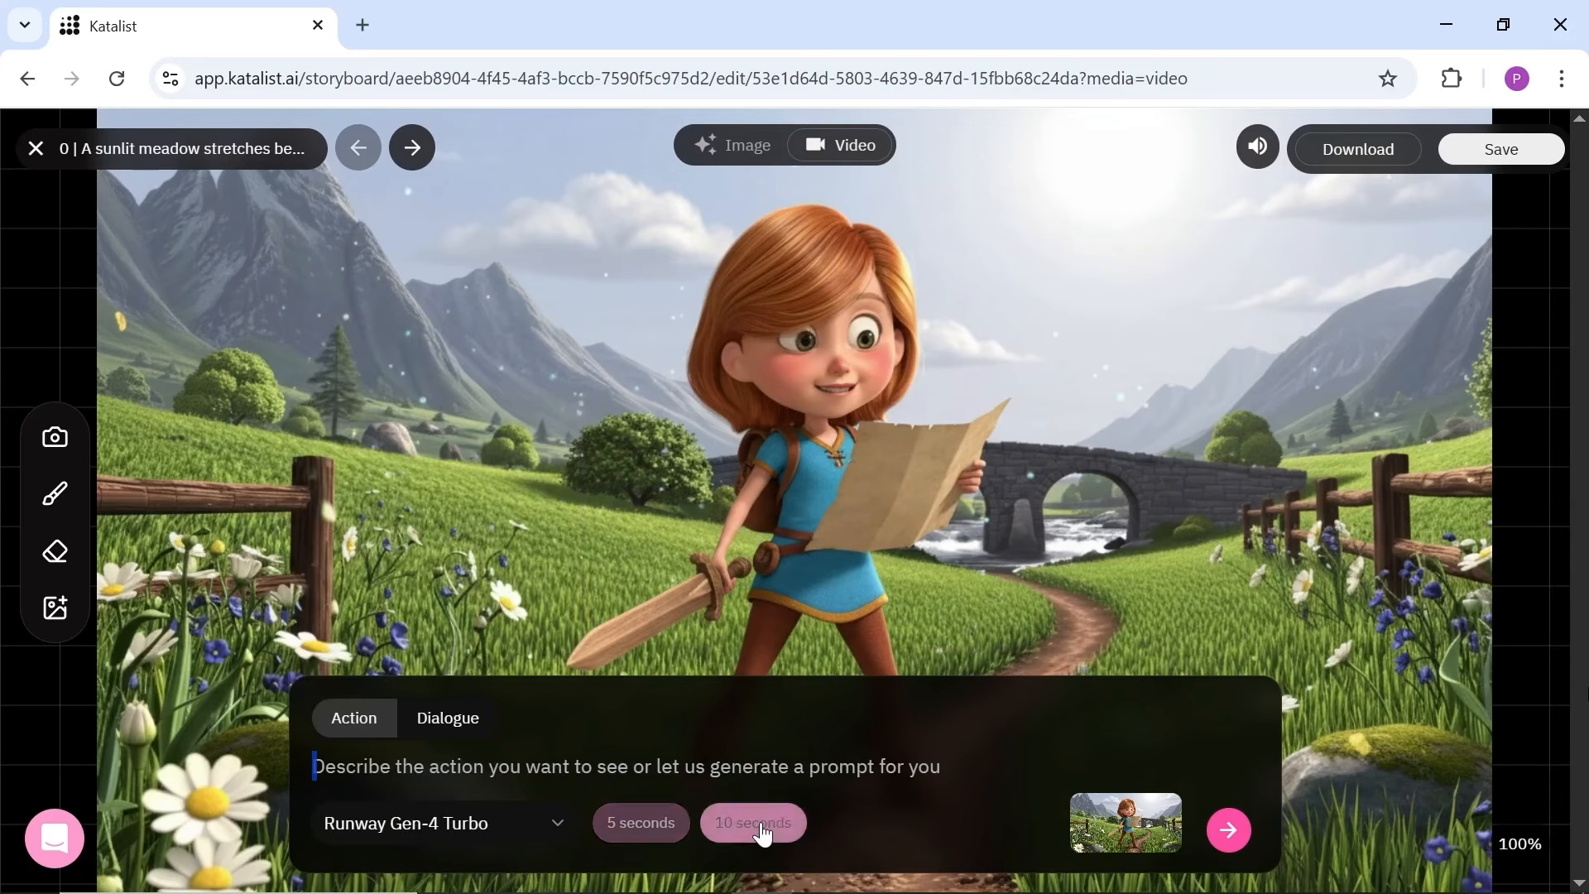
click(755, 823)
click(674, 831)
click(743, 832)
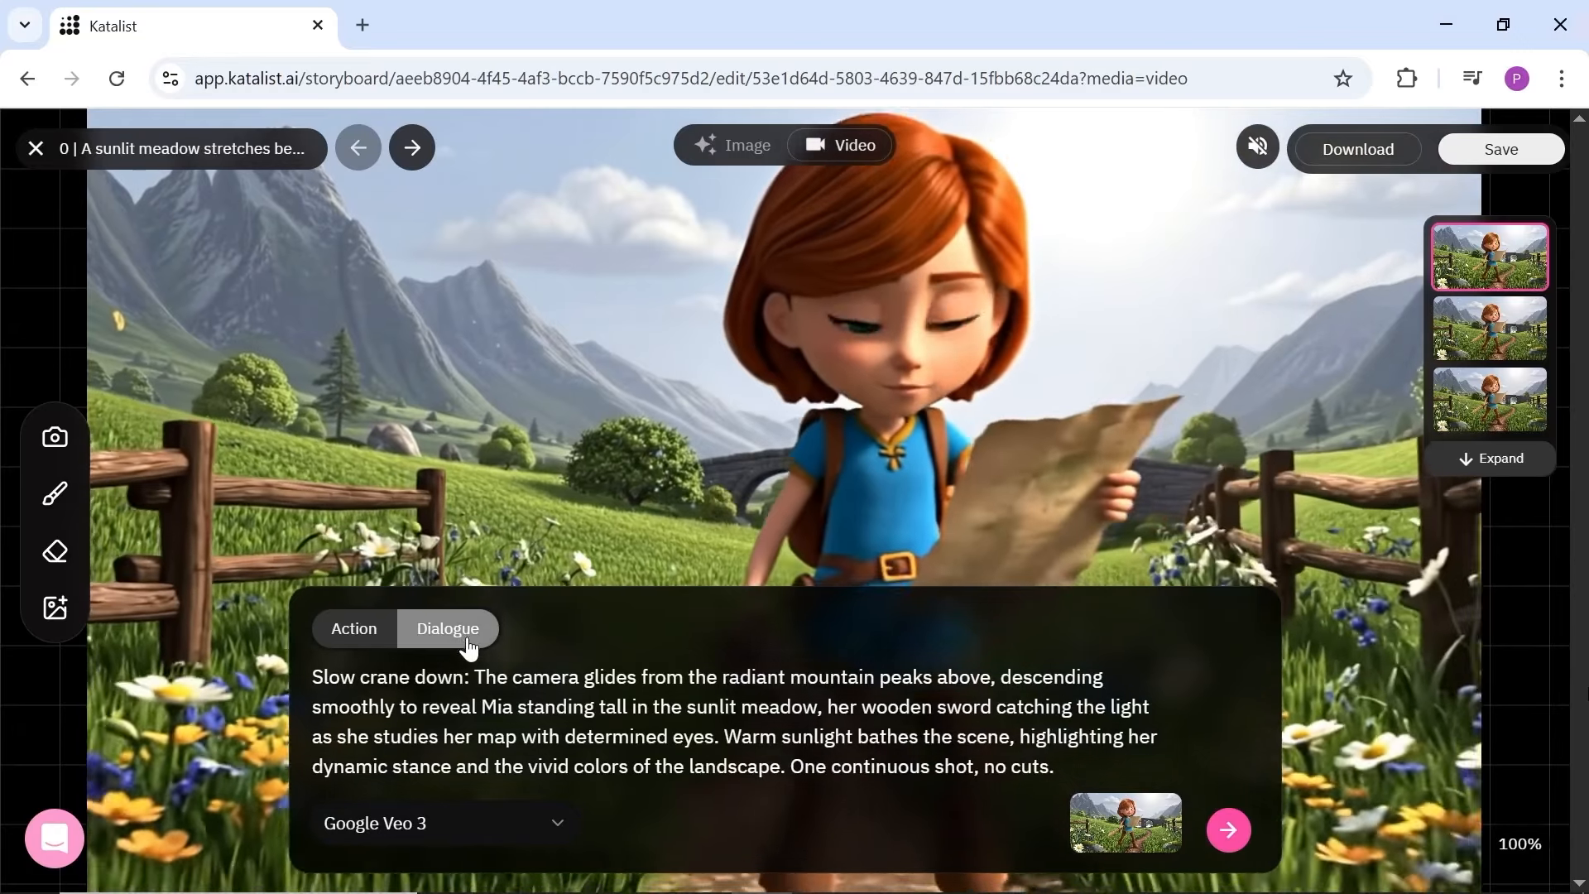
Give Mia the dialogue "Hmm... where could the treasure be?" in frame 01 and generate the talking video.
click(464, 646)
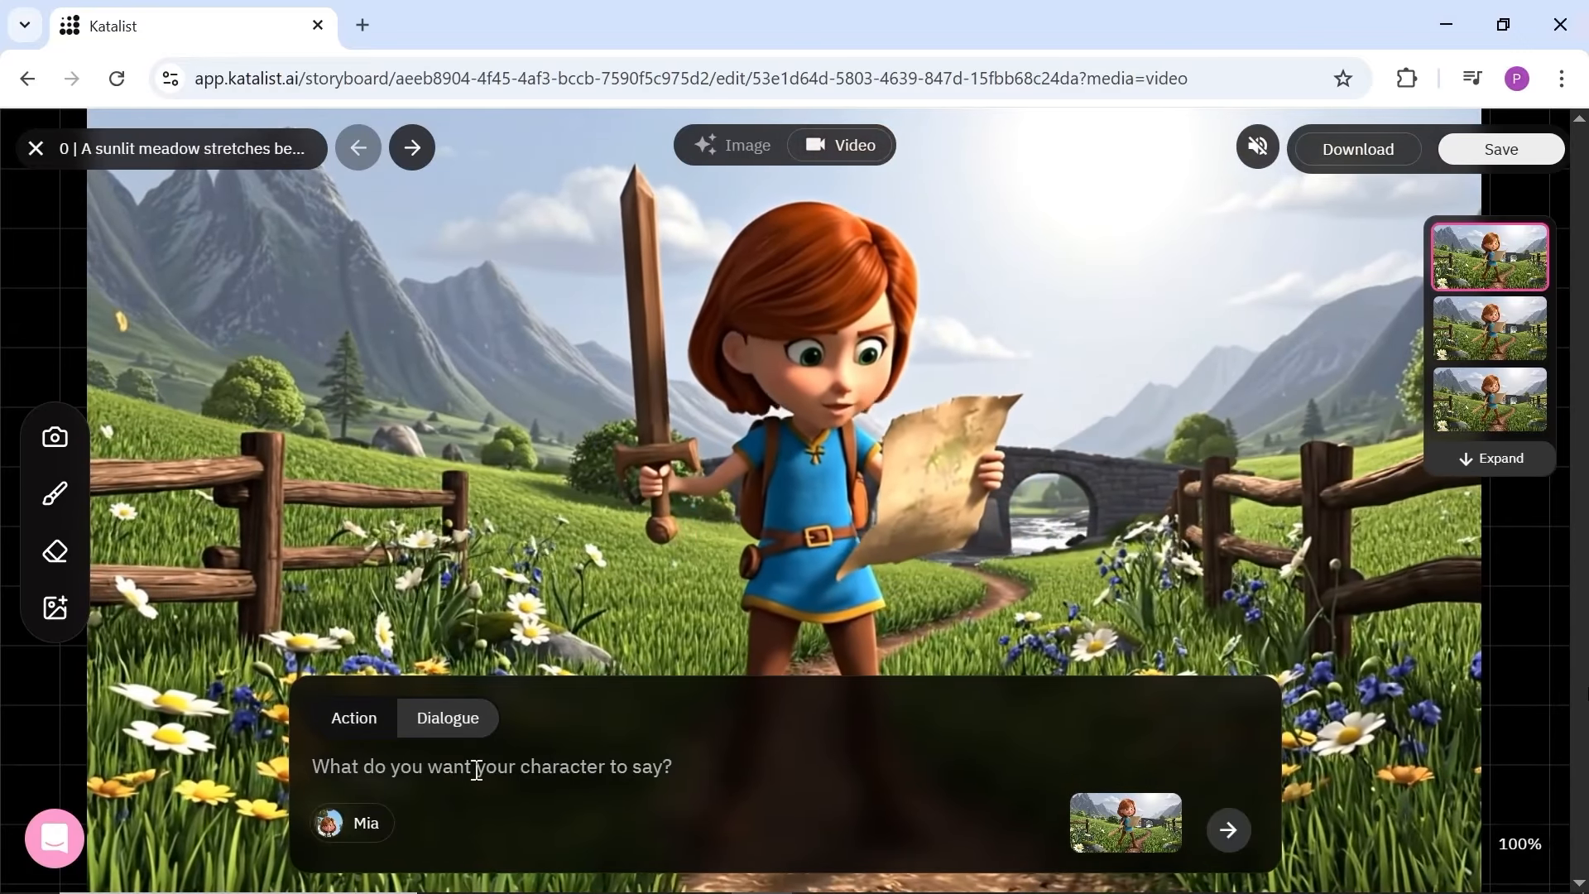
text(Hmm... where could the treasure be?)
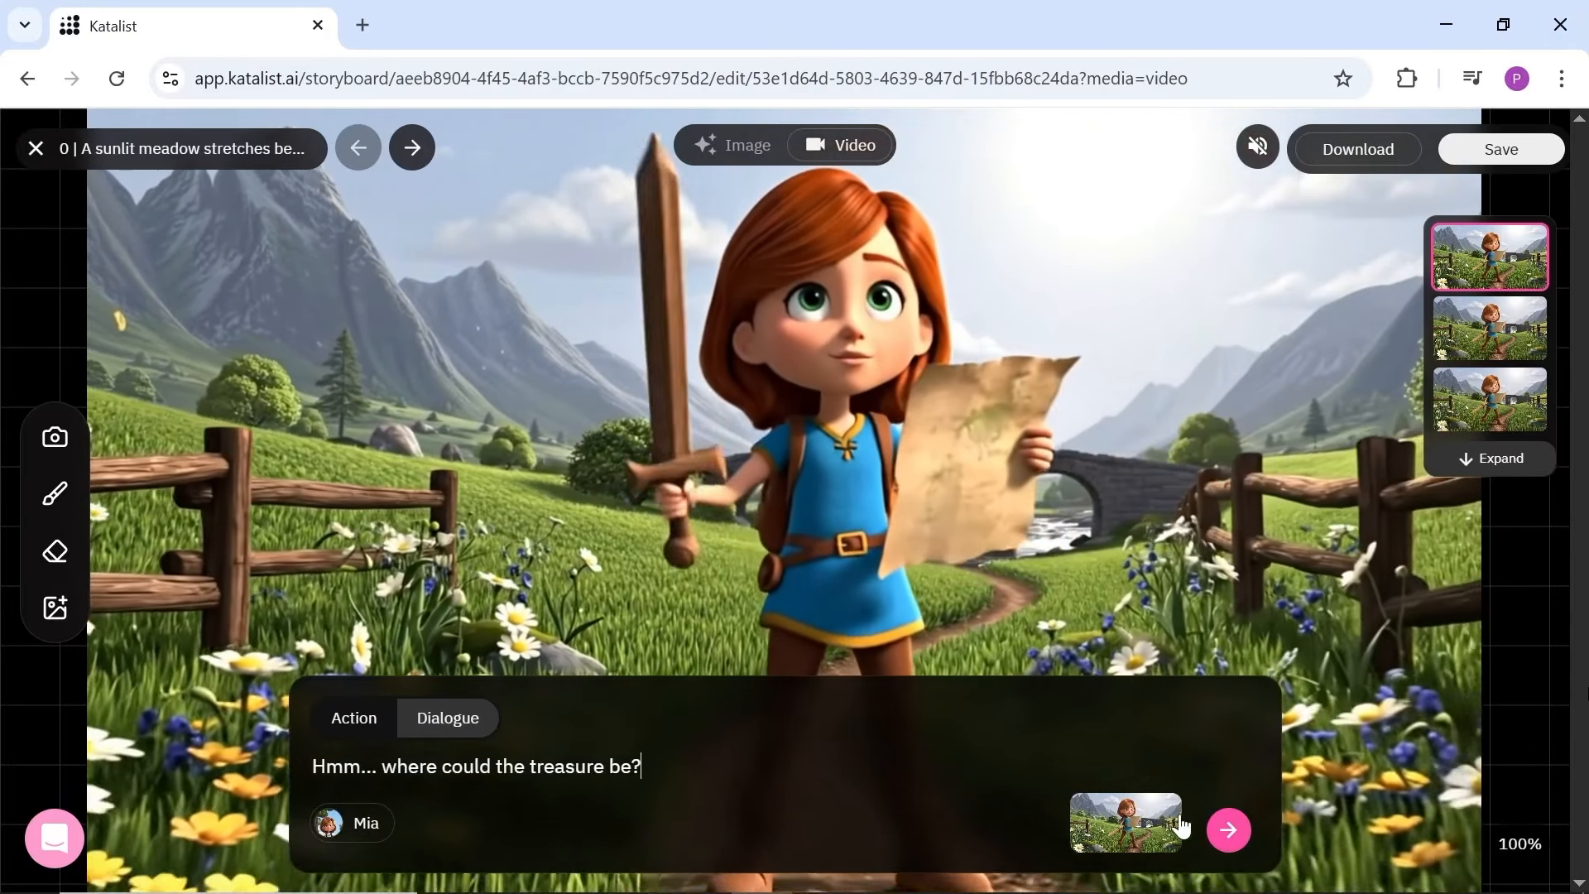
click(1229, 831)
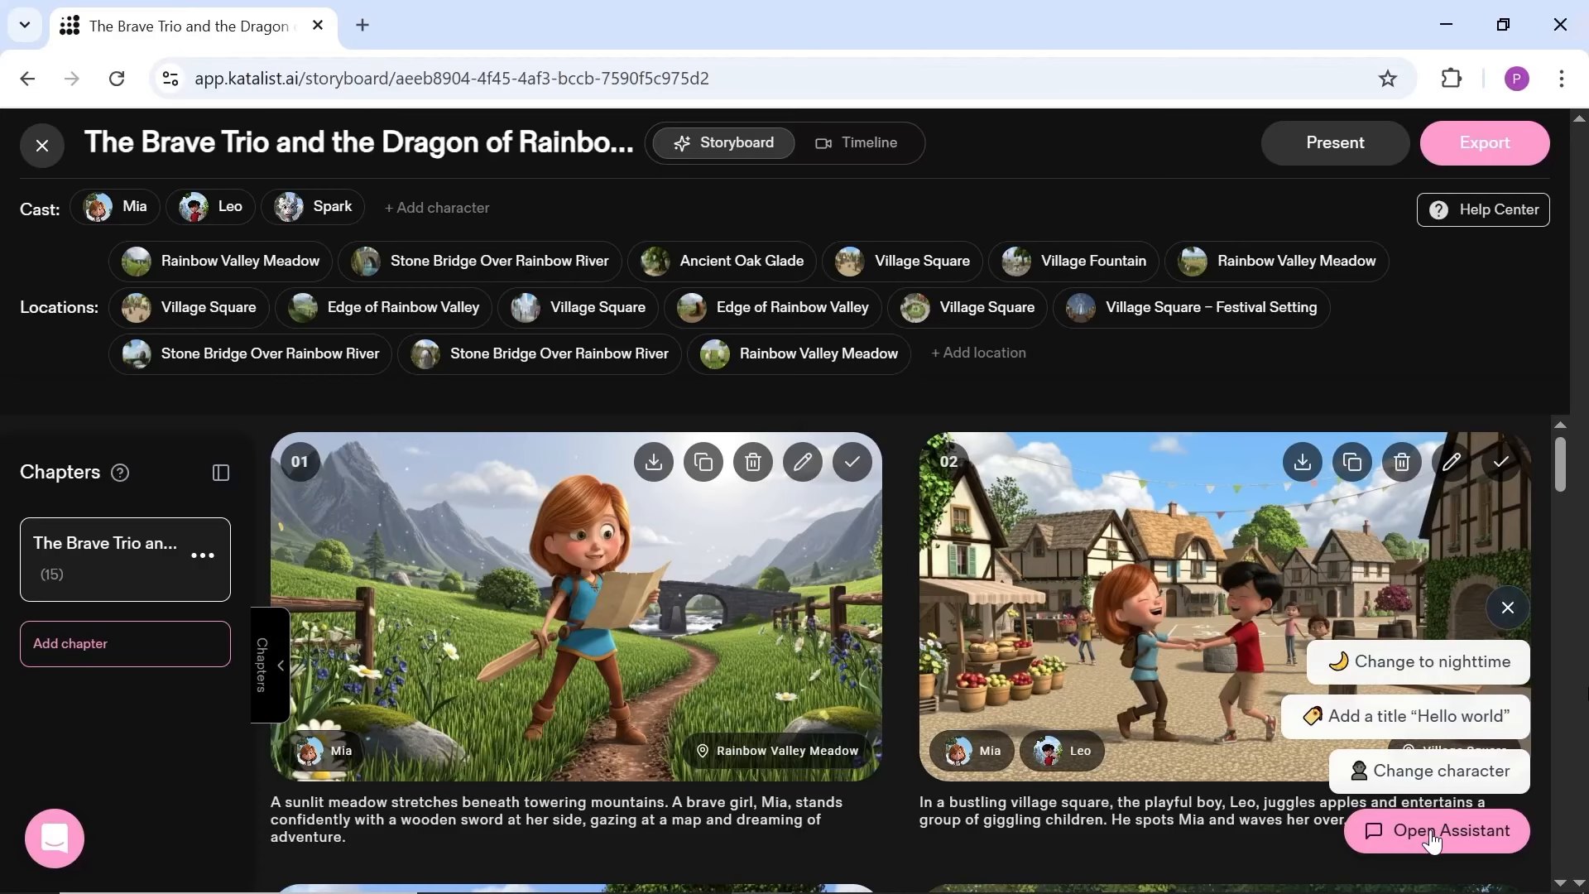
Open the editor assistant and select frame 01 as the frame to edit.
click(1432, 837)
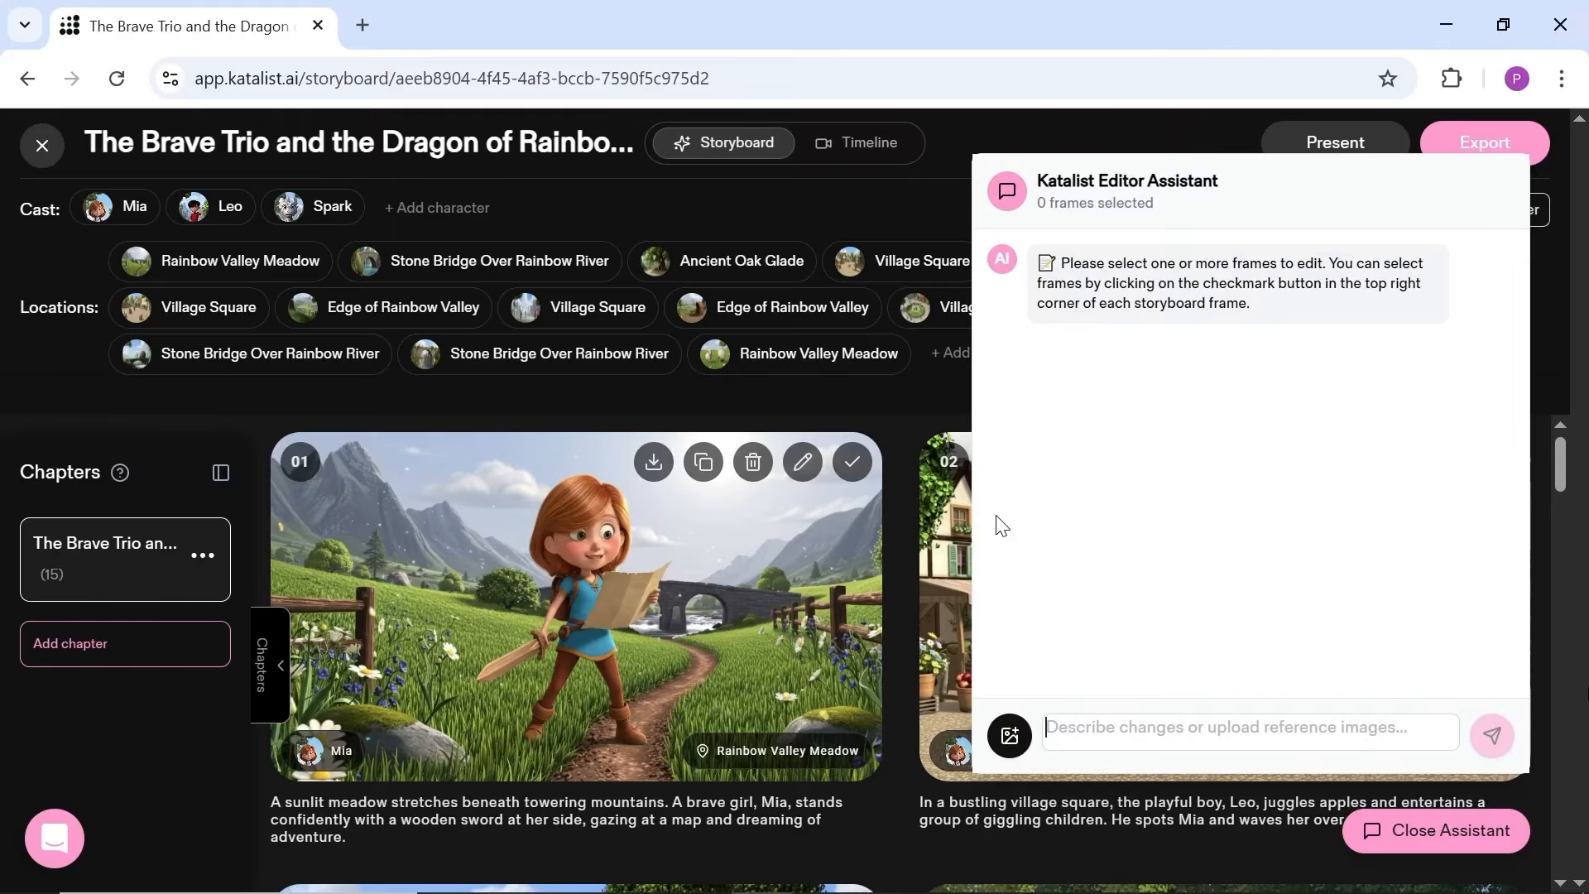
click(851, 473)
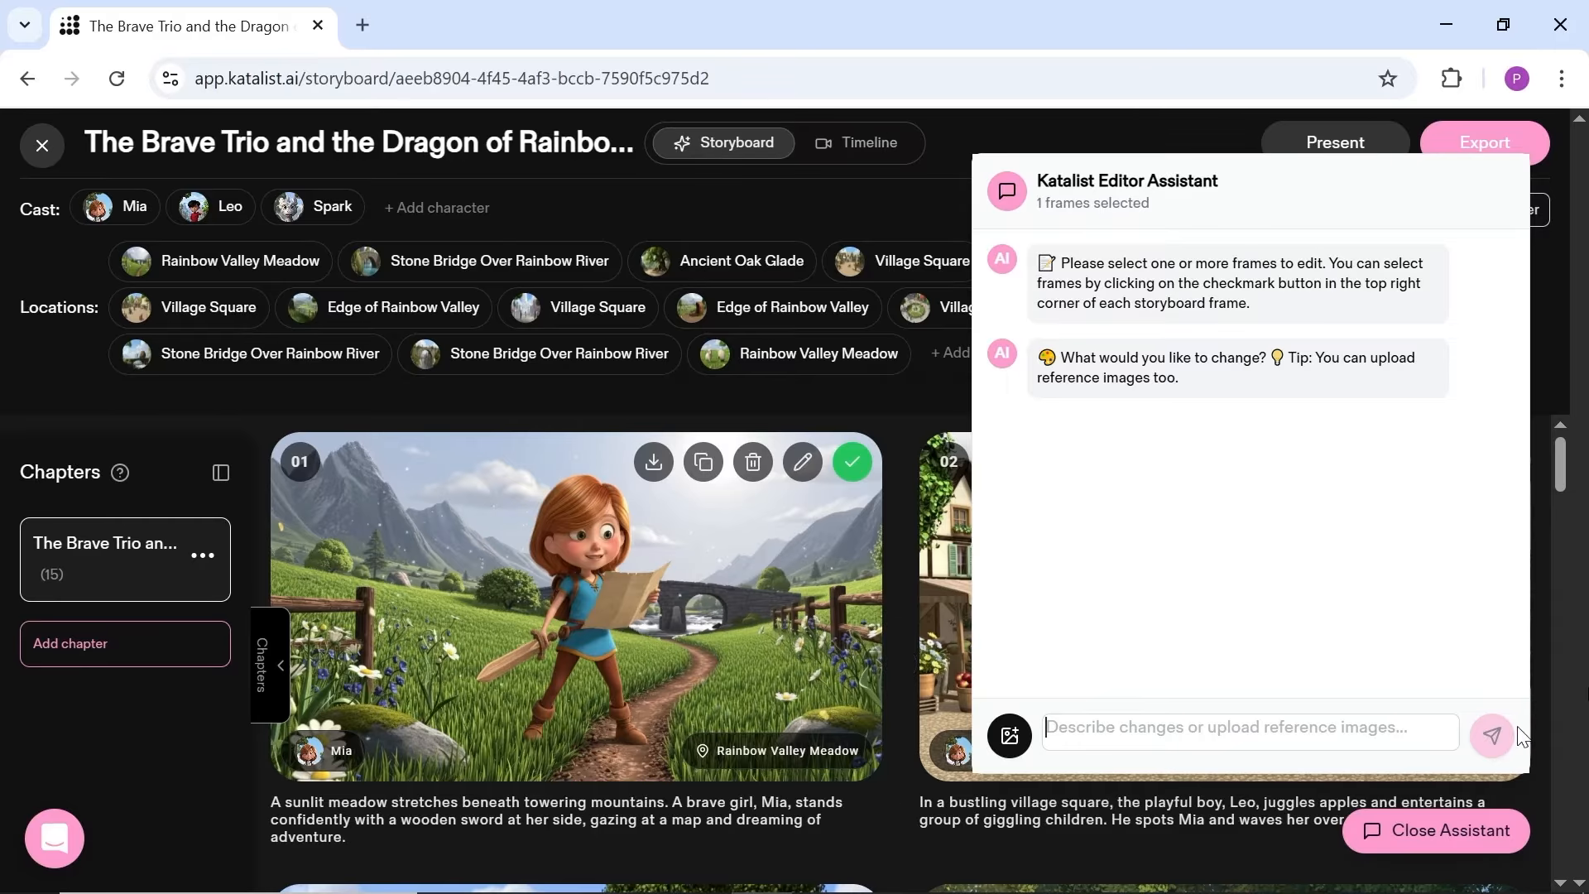
In the timeline, generate Narrator speech in the Andrew - English (United States) voice: "On a sunny morning, brave Mia dreams of adventure in the wide, open meadow.".
click(865, 146)
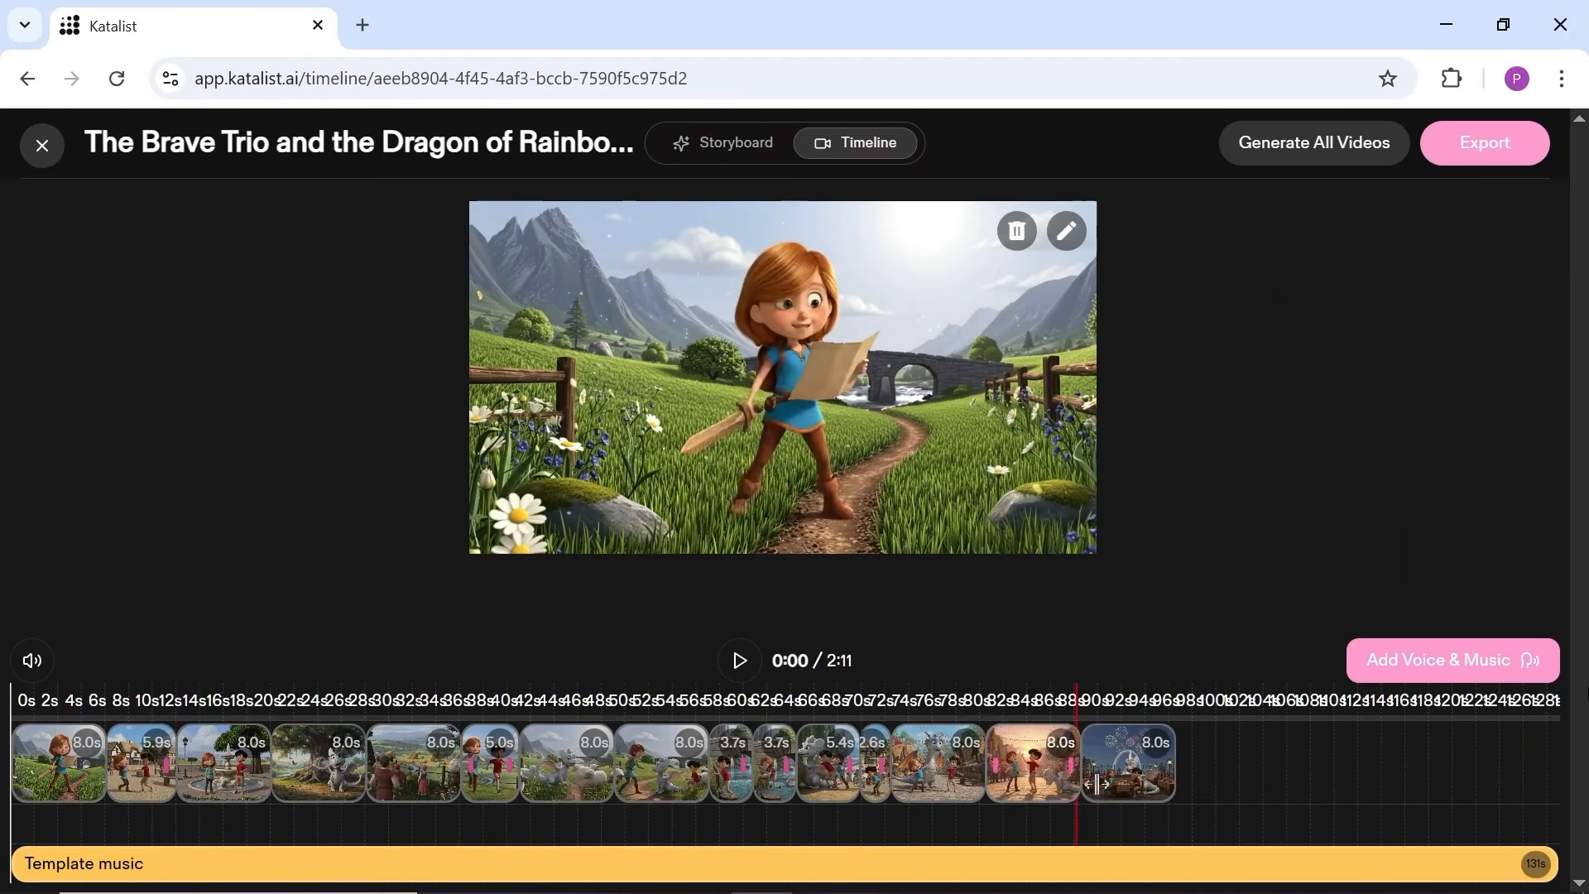
click(1399, 672)
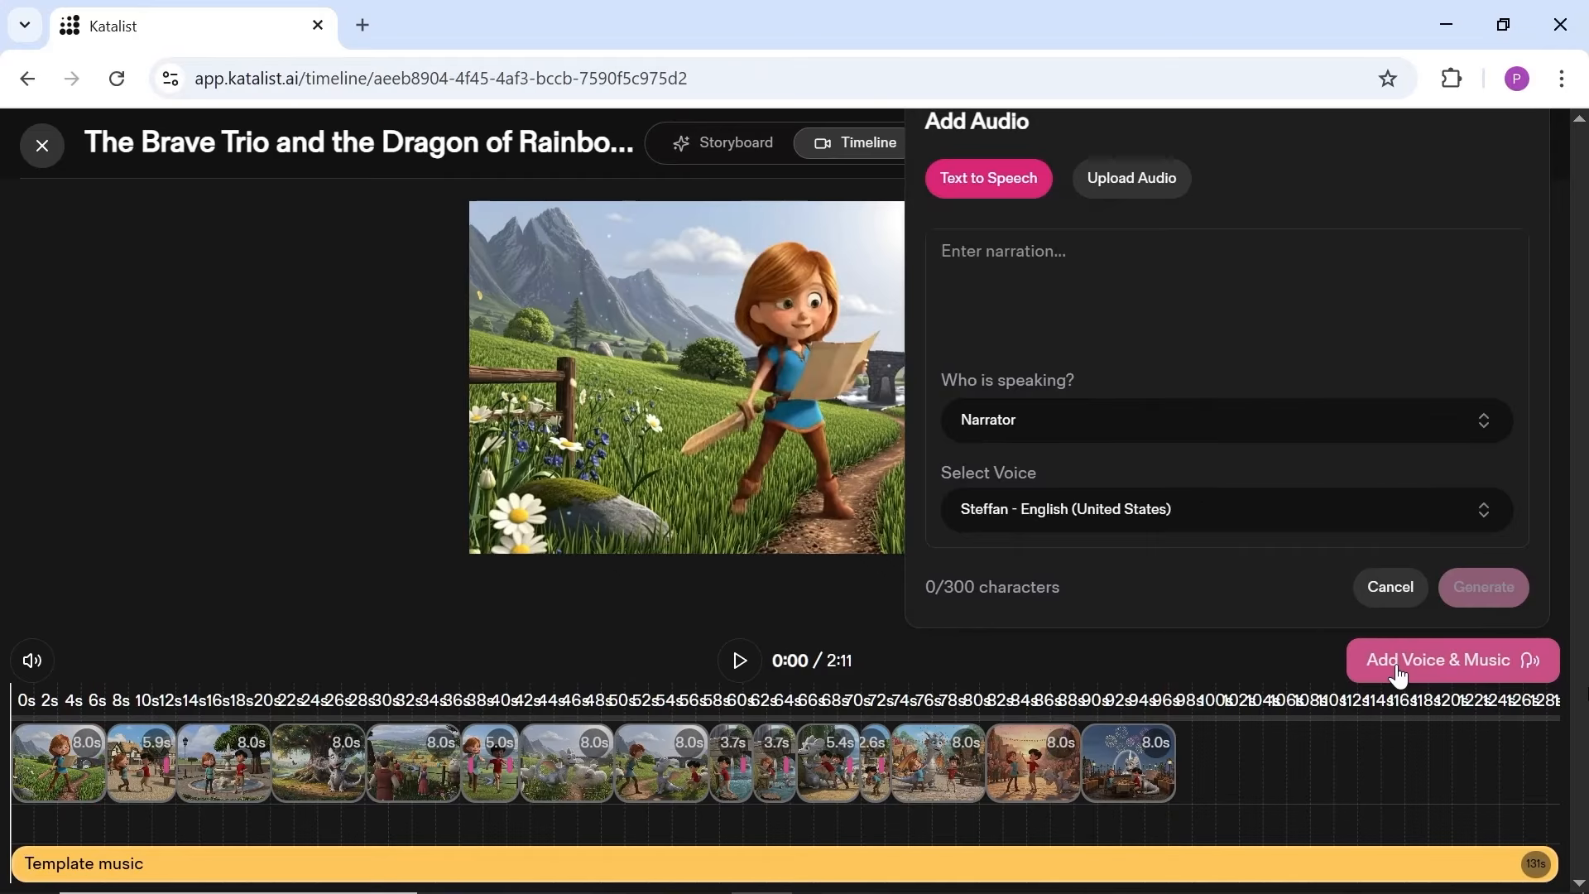
click(1082, 443)
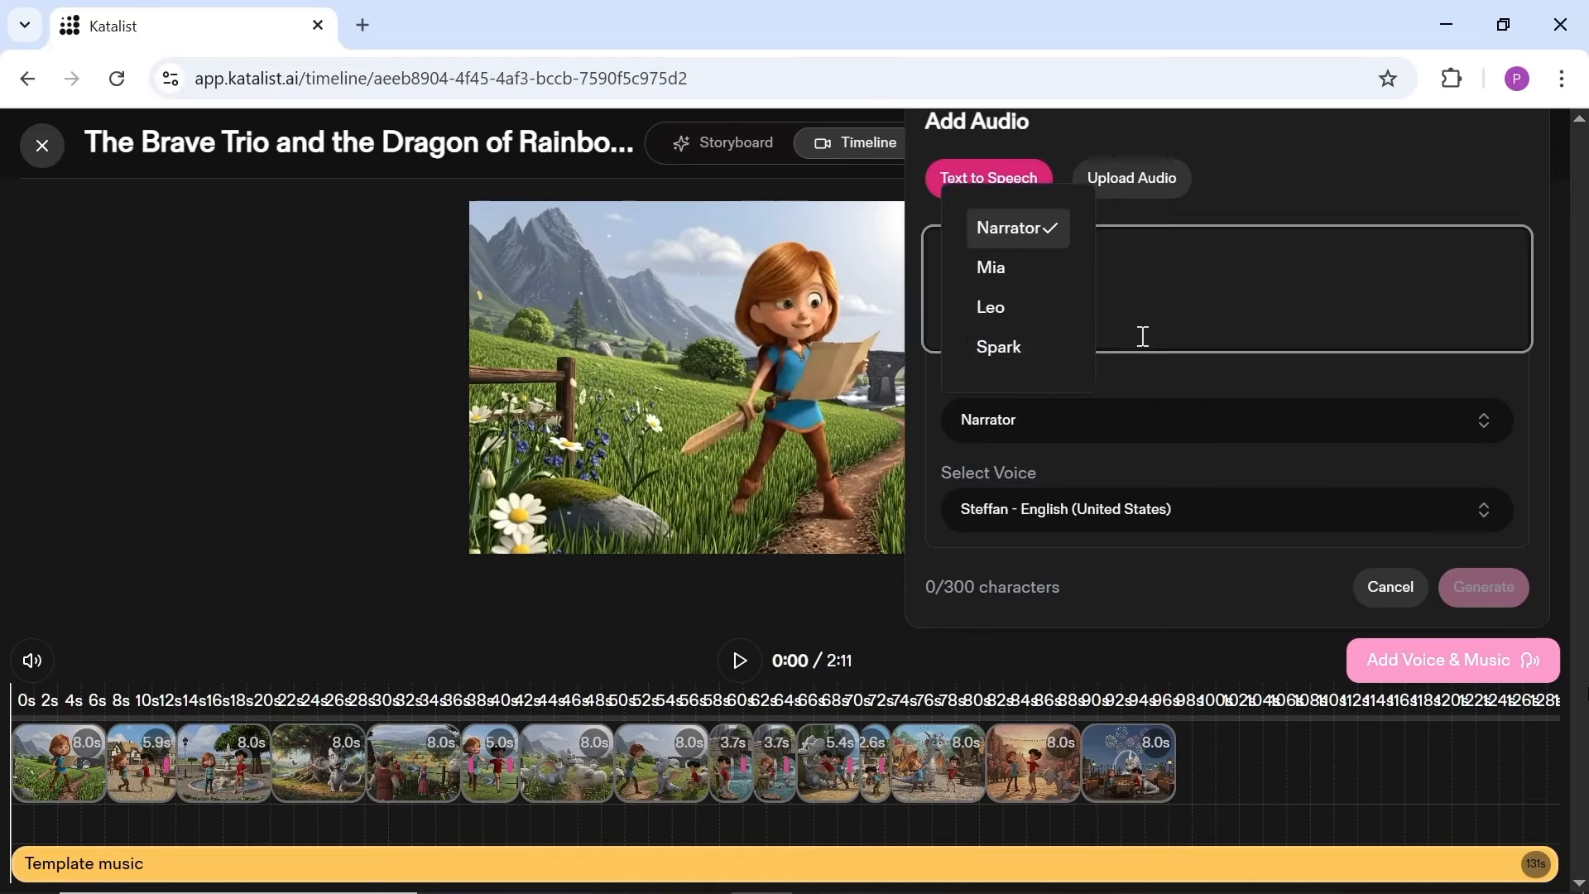
click(1036, 232)
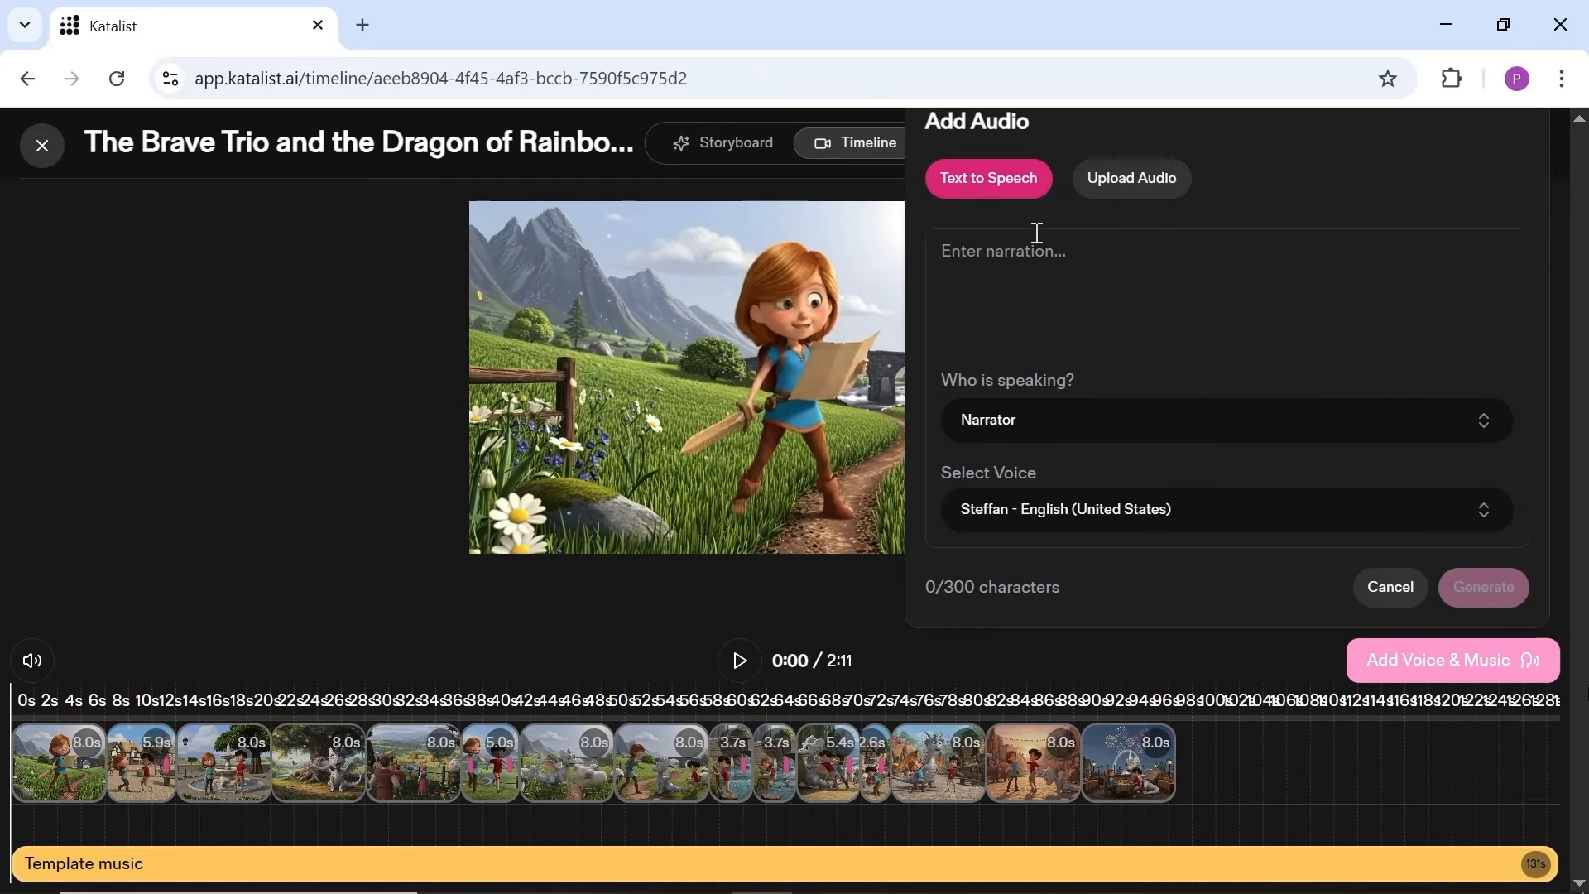
click(1103, 536)
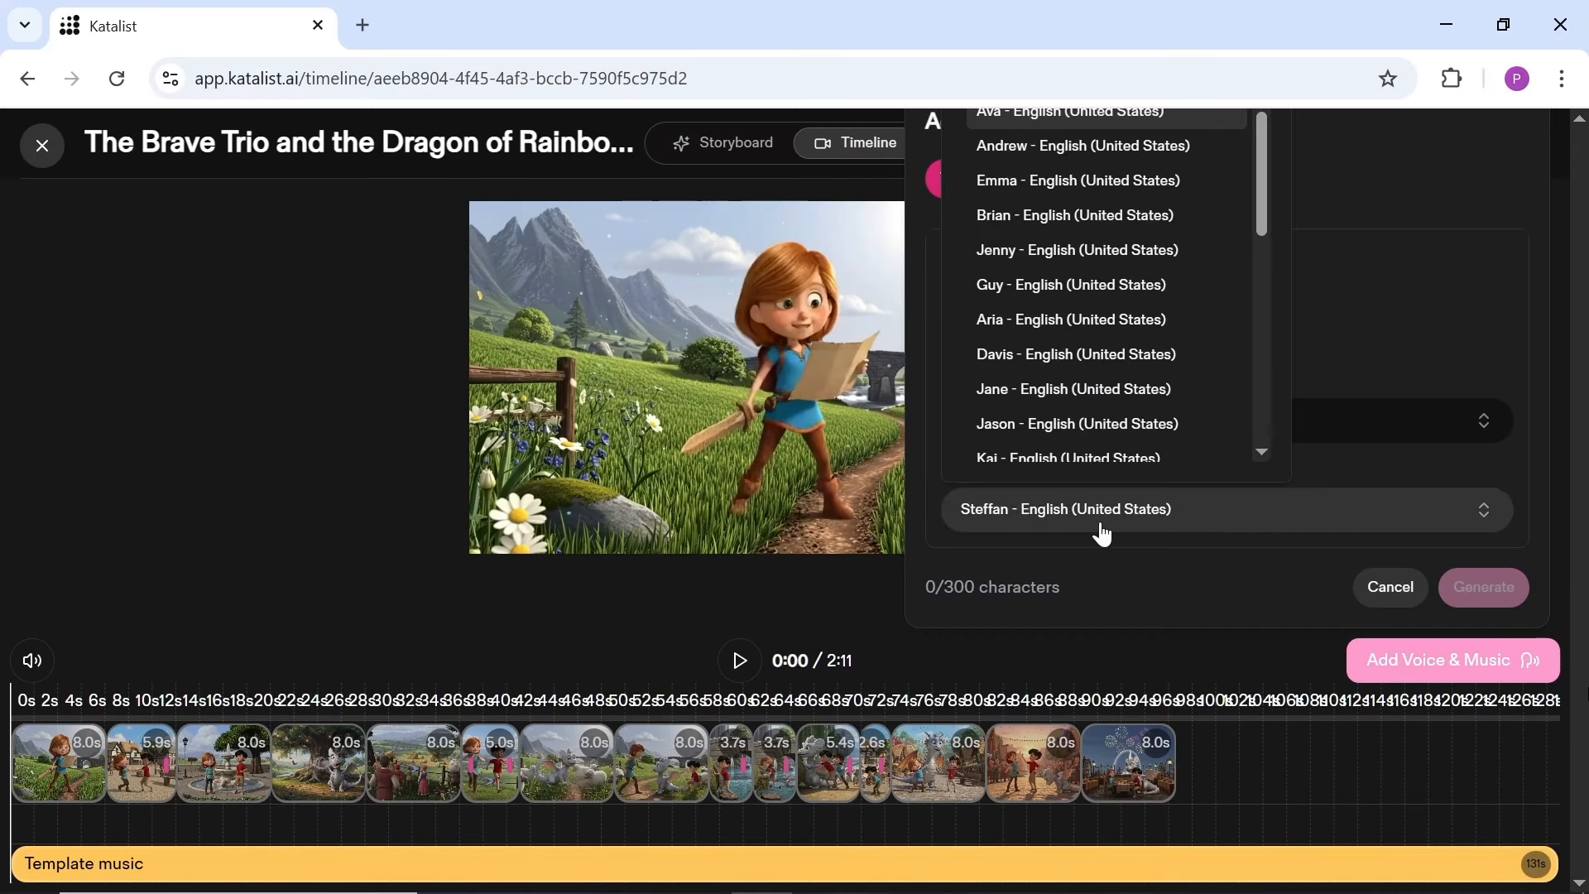
mouse_move(1255, 183)
mouse_down()
mouse_move(1262, 377)
mouse_move(1257, 182)
mouse_up()
click(1066, 151)
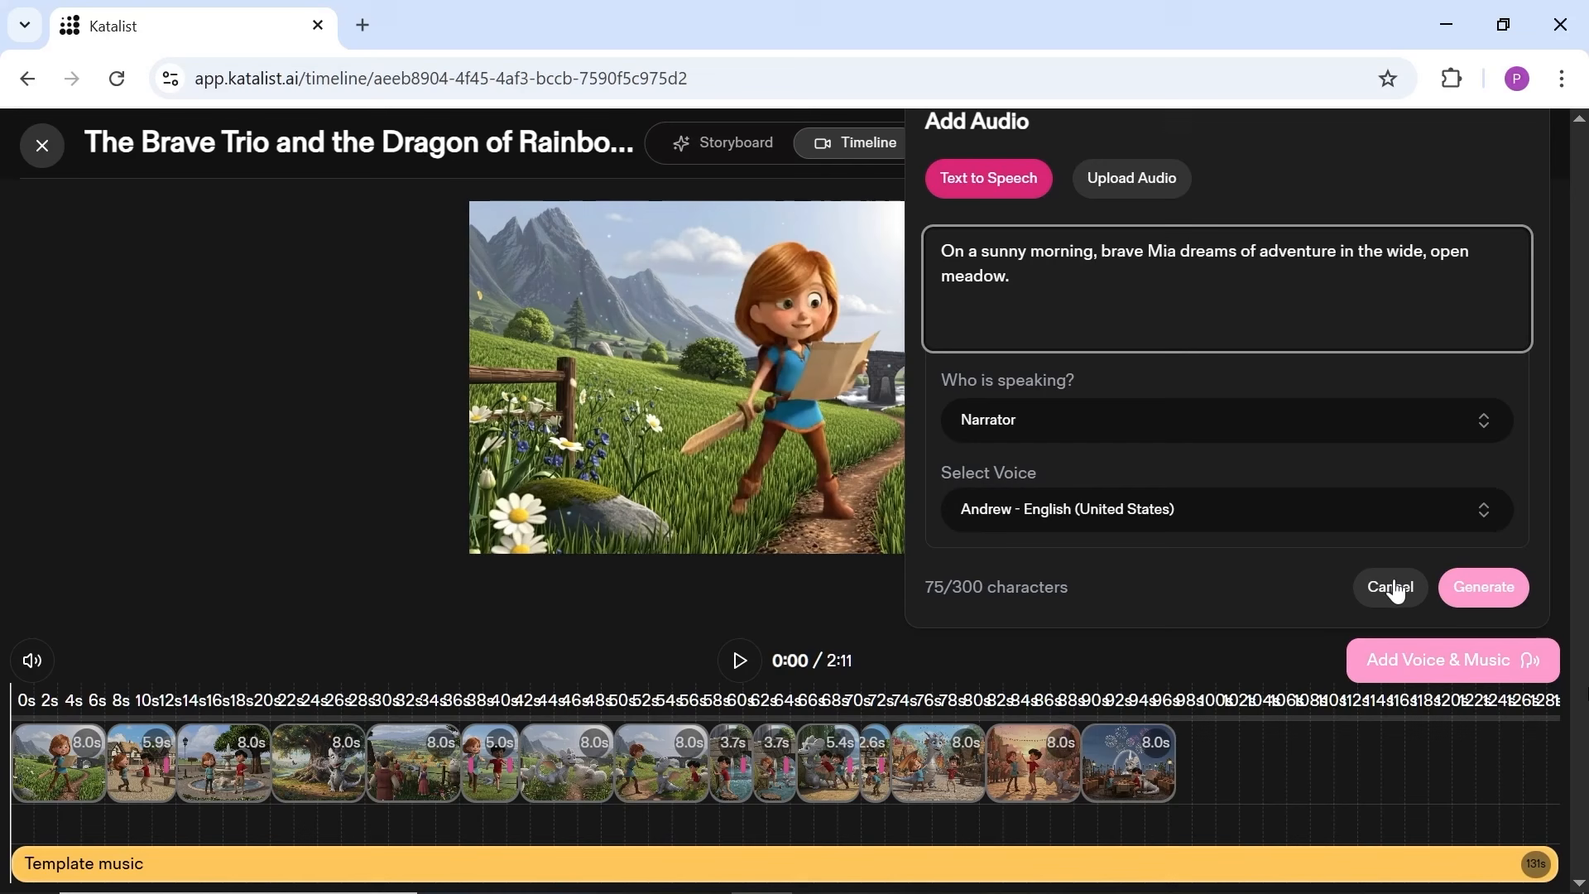
click(1458, 584)
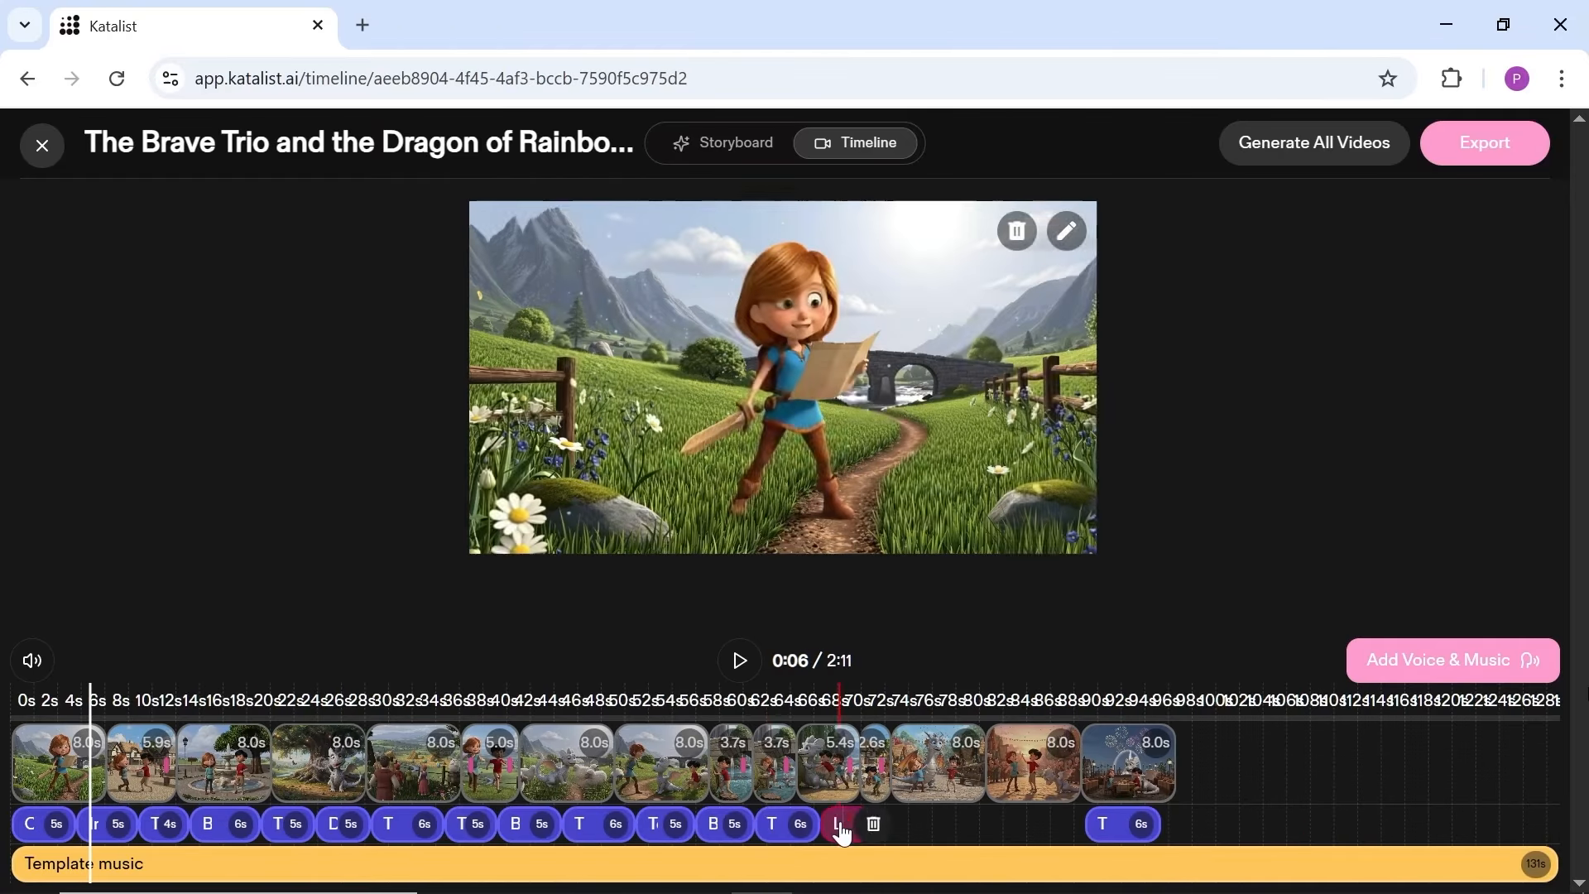
Shift the narration clips later along the audio track so each one sits beneath its matching video clip.
drag(656, 828, 818, 828)
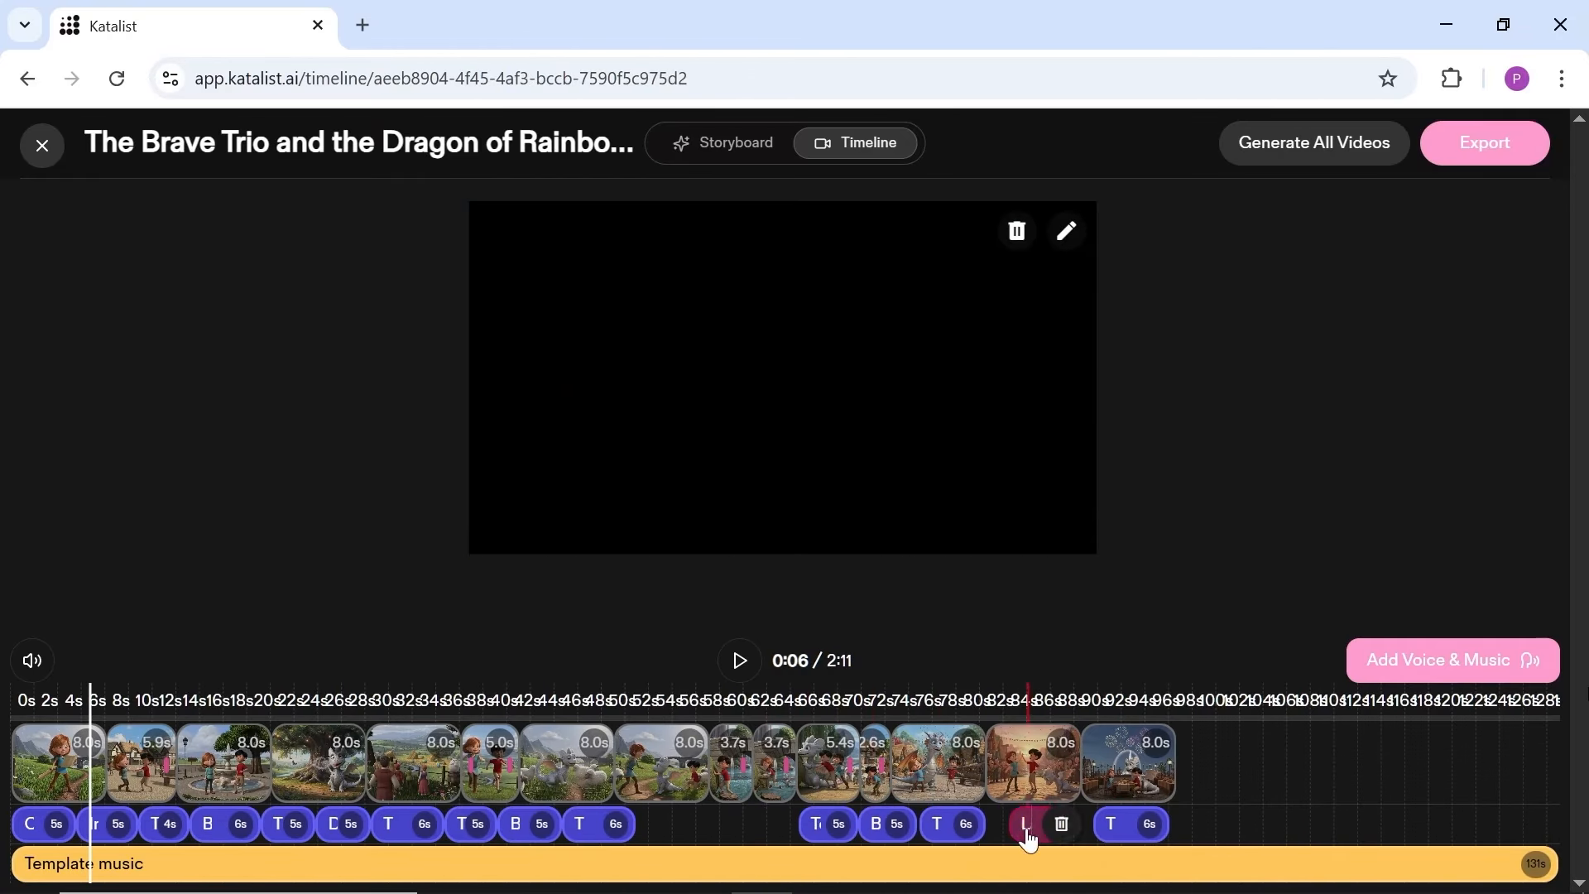
drag(582, 827, 743, 828)
drag(517, 831, 685, 832)
drag(464, 825, 619, 824)
drag(399, 826, 546, 826)
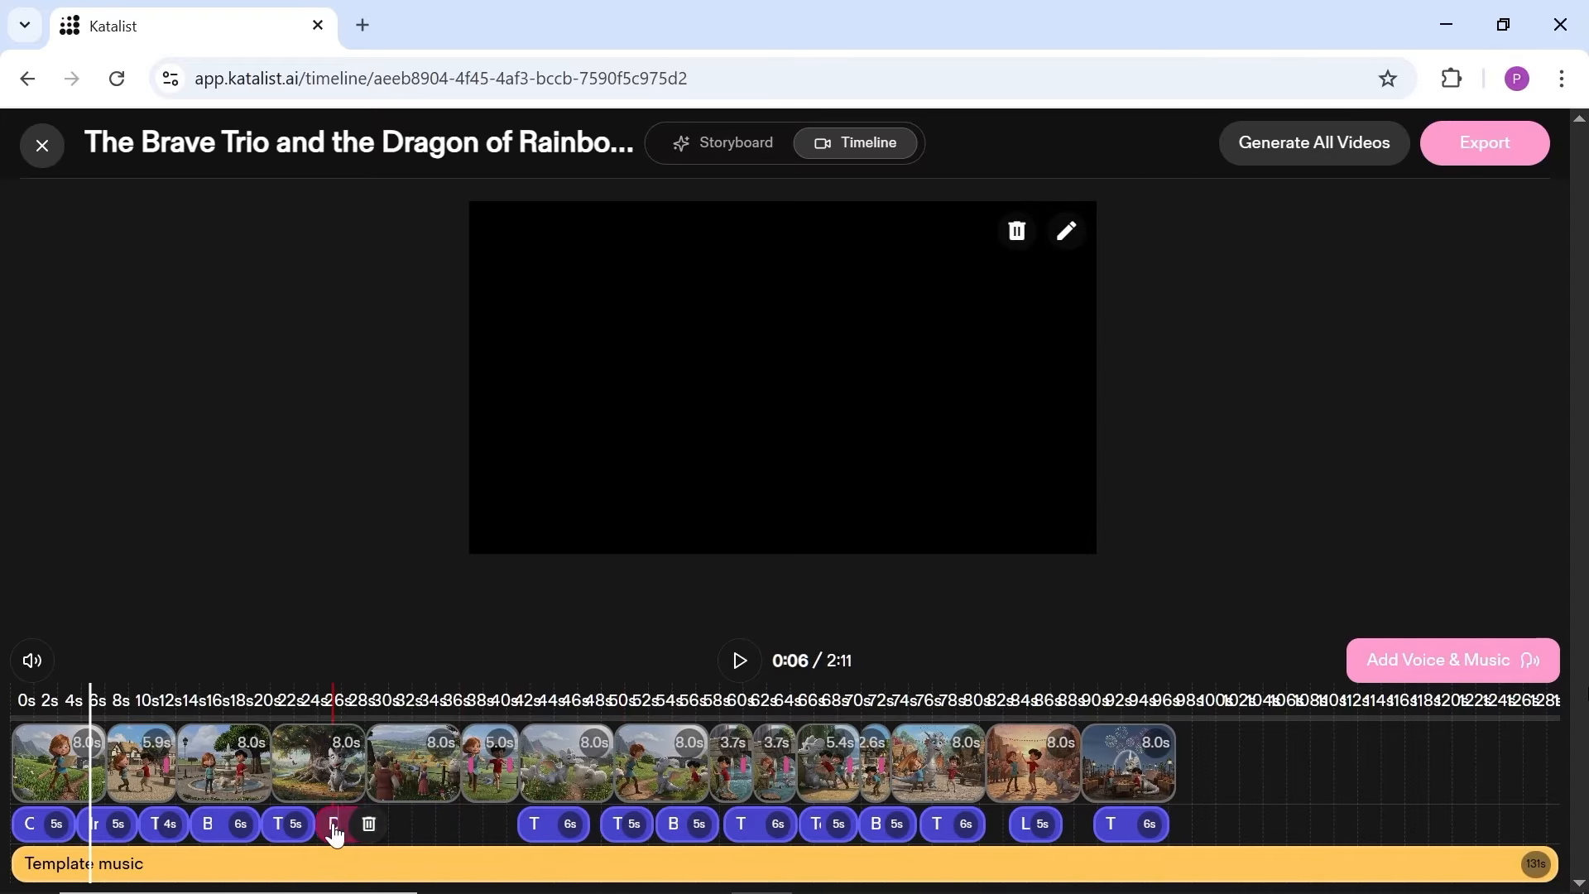
drag(334, 827, 474, 828)
drag(280, 826, 391, 826)
drag(219, 826, 311, 824)
drag(156, 826, 208, 827)
drag(104, 828, 136, 828)
drag(32, 826, 49, 827)
Play the timeline from 0:00 and bring up the project's export and sharing options.
click(29, 702)
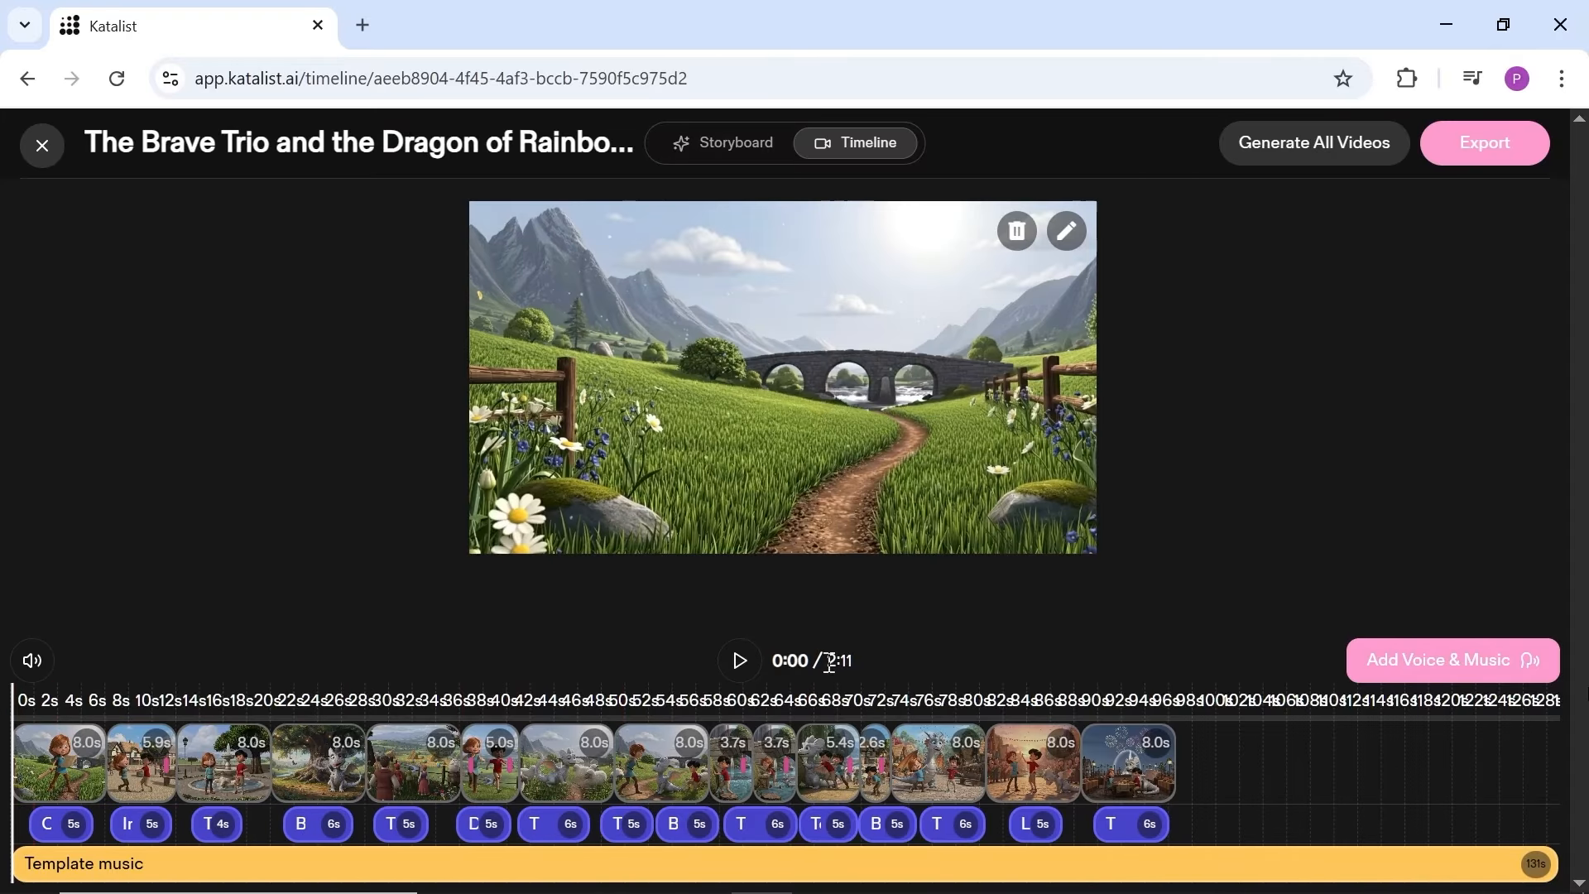
click(739, 662)
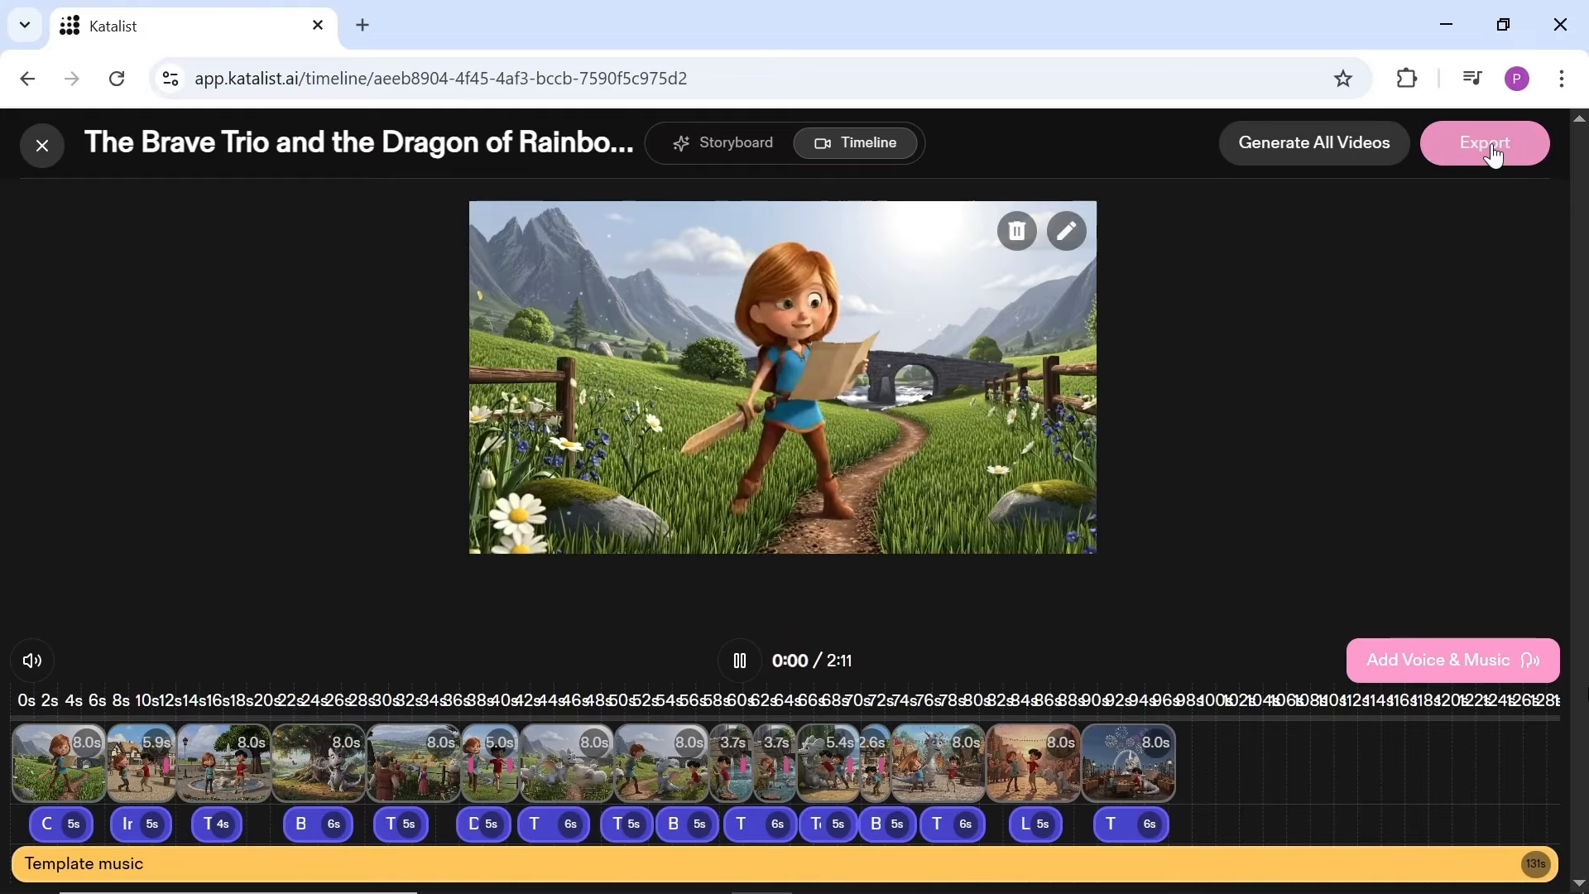
click(1493, 153)
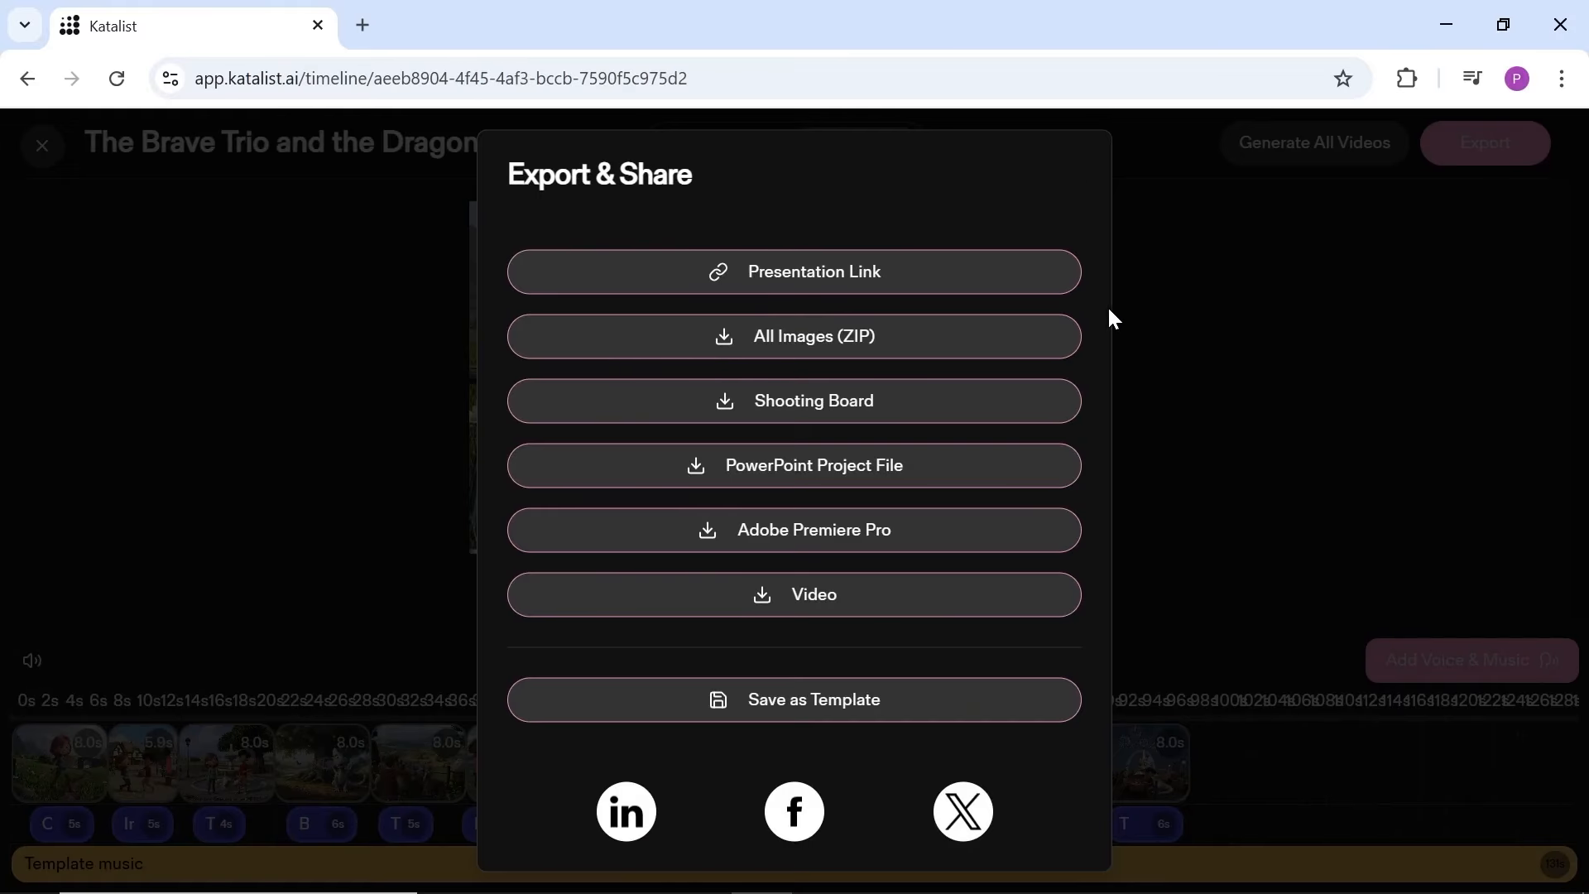